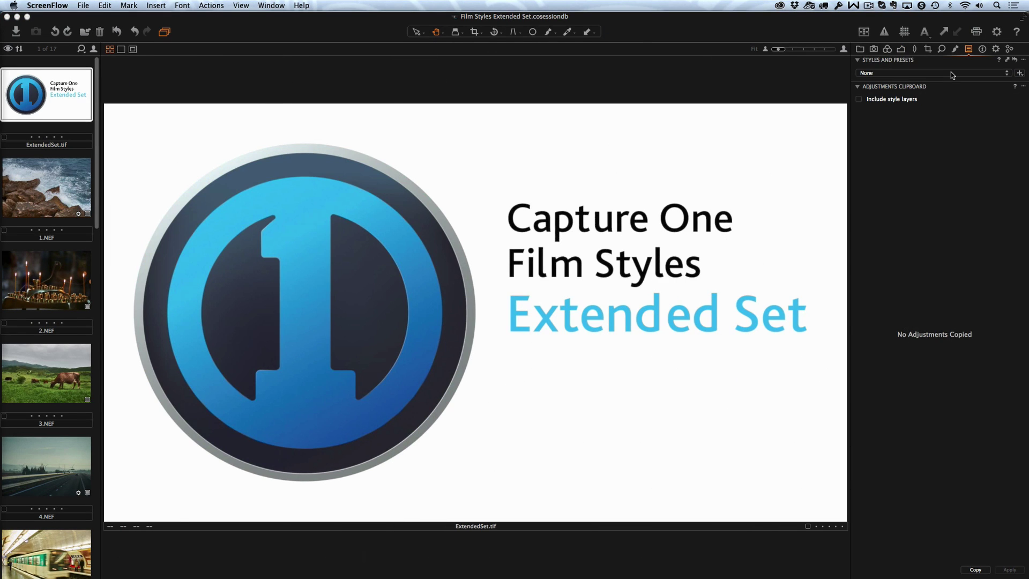
Browse the 1. Color and 2. B&W user style lists without applying any style.
left_click(950, 72)
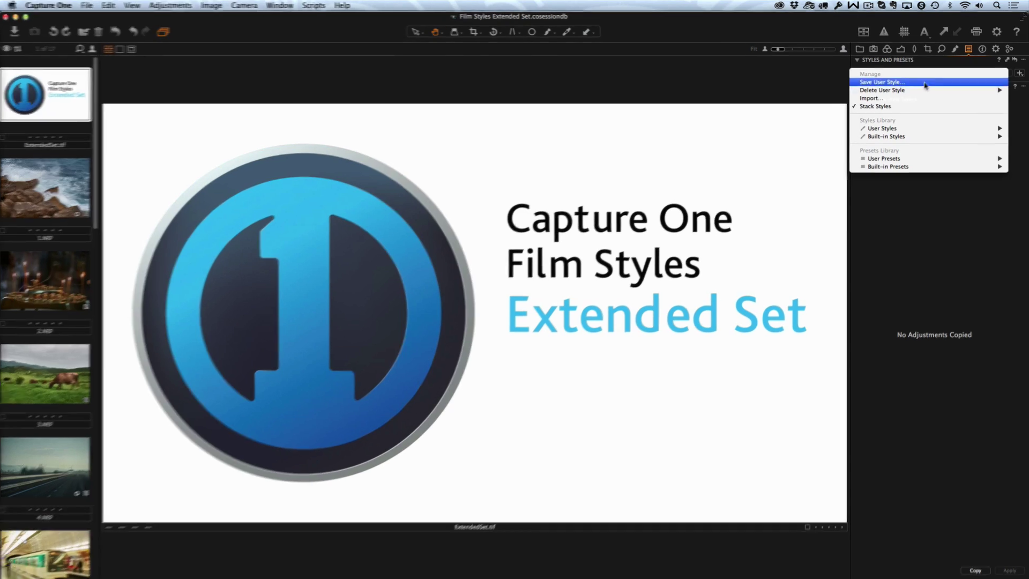
mouse_move(847, 130)
mouse_move(713, 170)
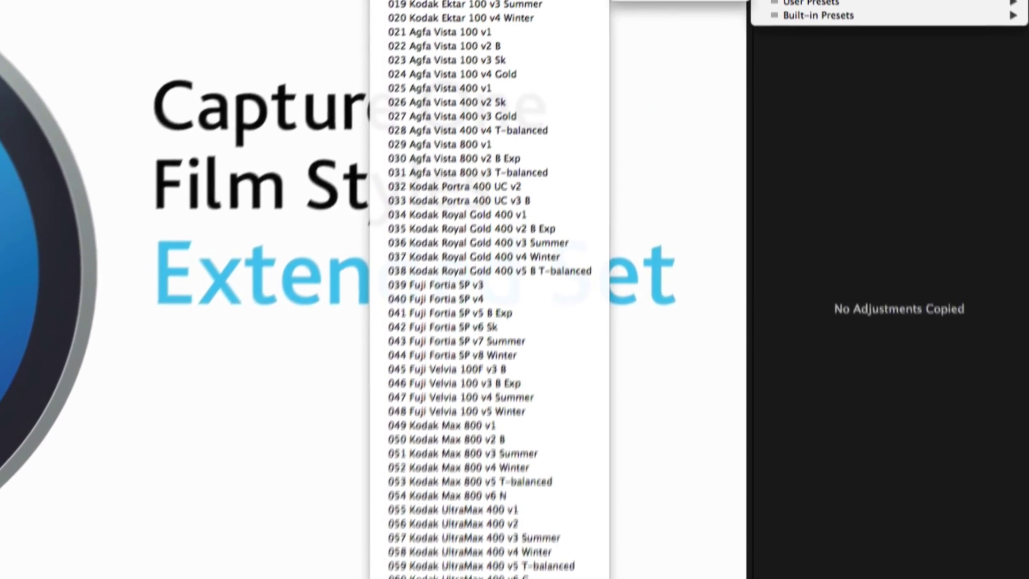
mouse_move(712, 46)
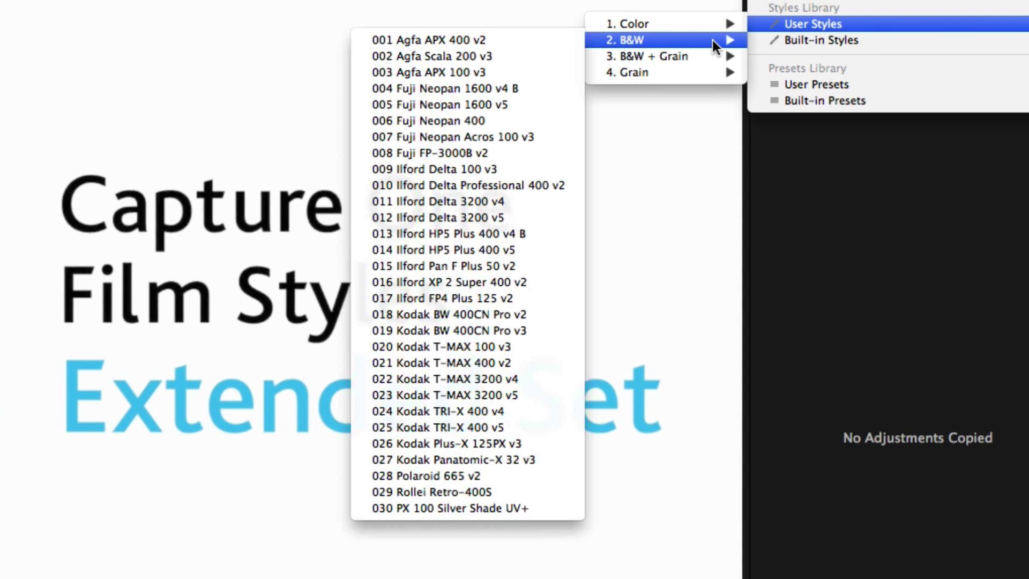
left_click(917, 245)
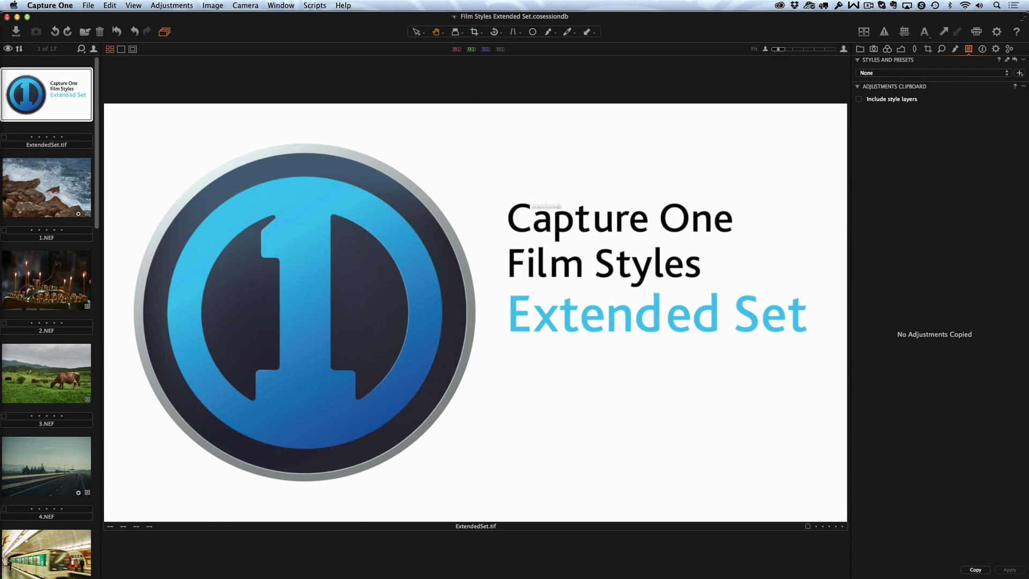
Apply the 029 Agfa Vista 800 v1 style to the sea-spray photo 1.NEF.
left_click(65, 190)
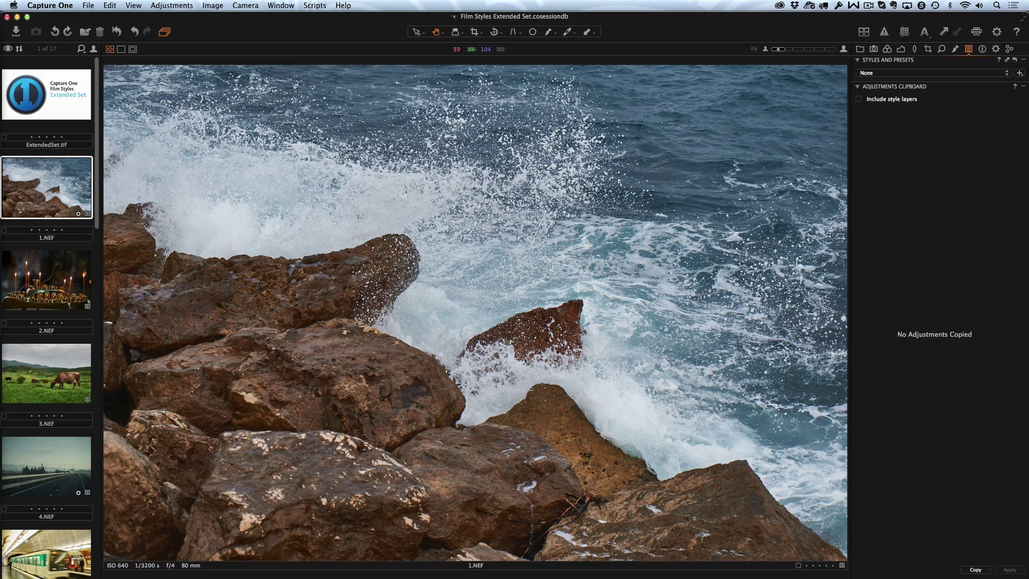
left_click(902, 74)
mouse_move(890, 129)
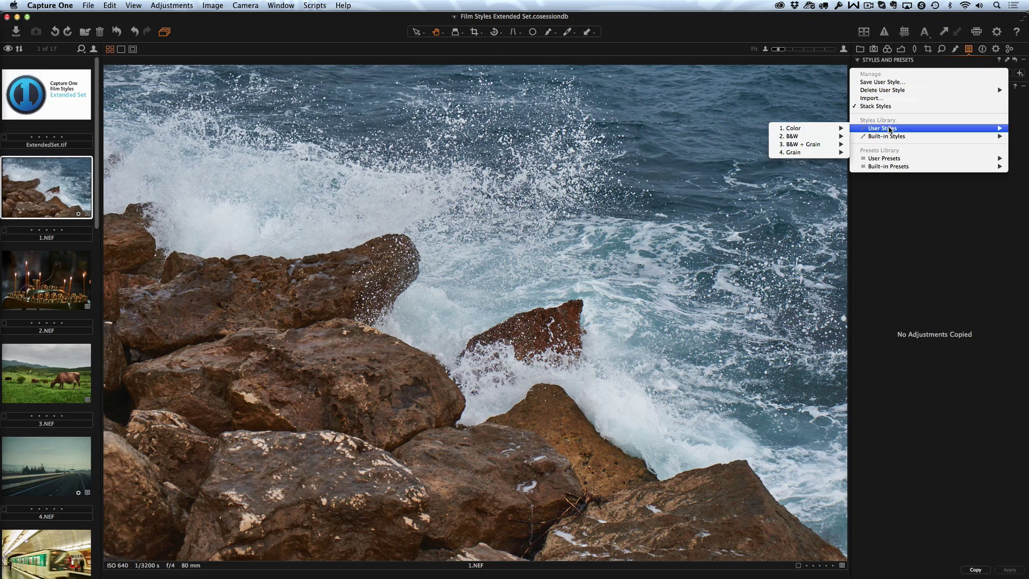
mouse_move(841, 129)
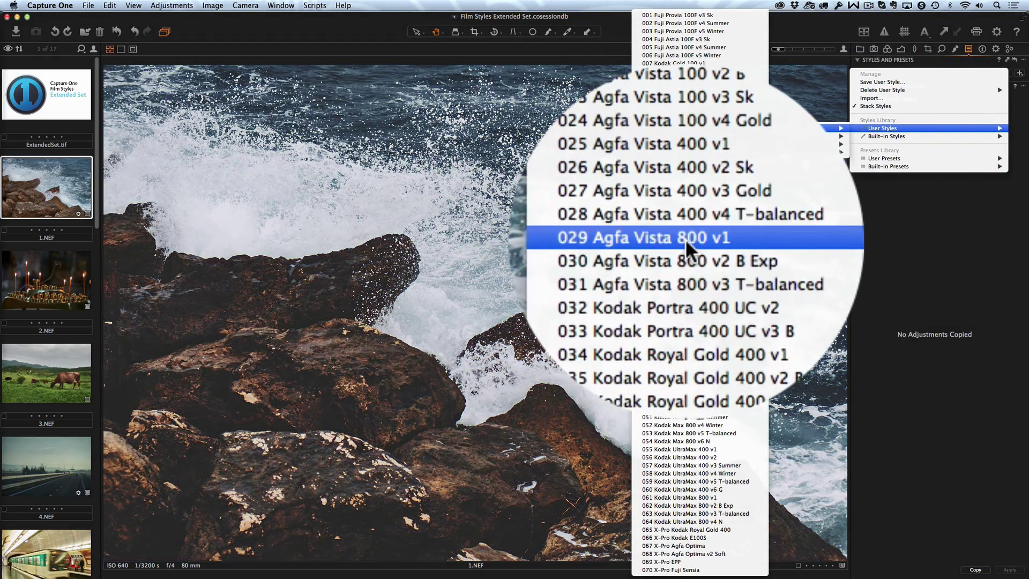
left_click(691, 239)
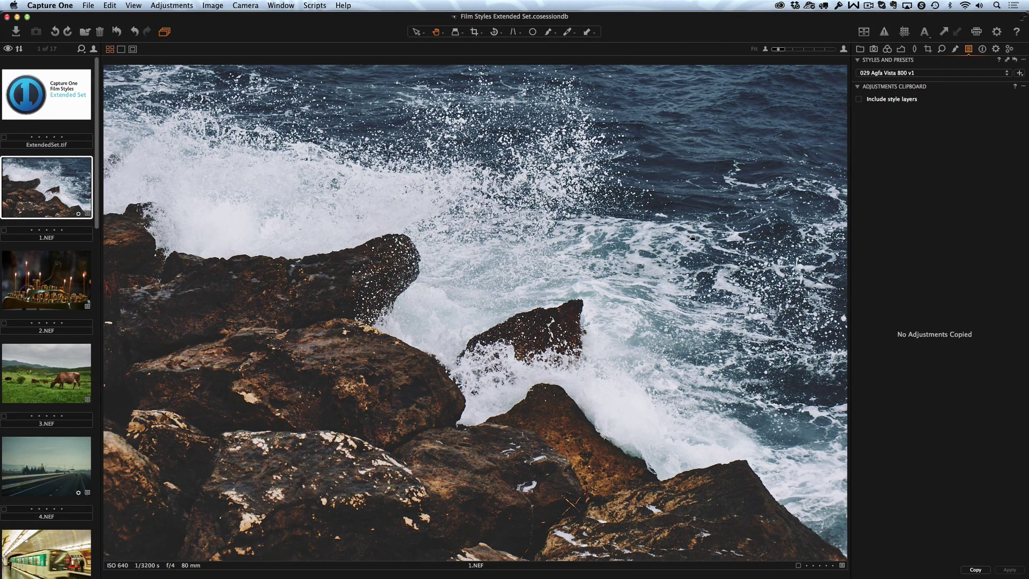
Apply the 018 Kodak Ektar 100 v2 B style to the candles photo 2.NEF.
left_click(68, 262)
left_click(905, 76)
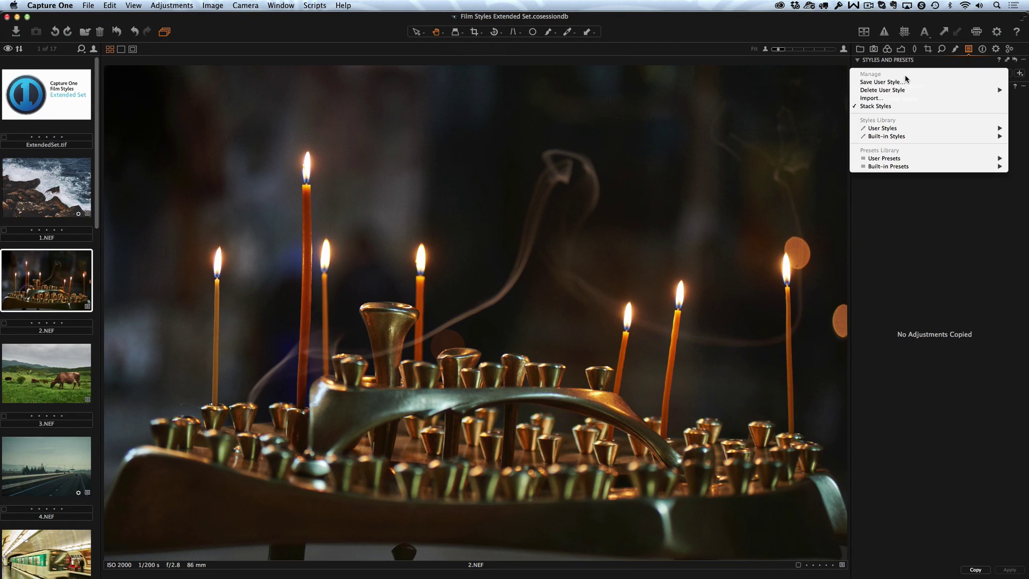
mouse_move(892, 129)
mouse_move(834, 129)
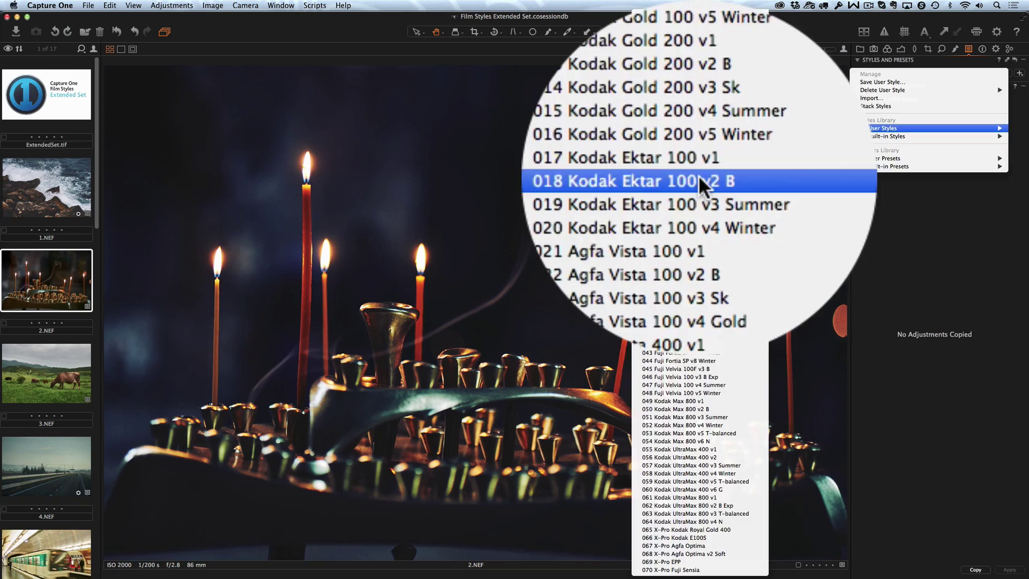
left_click(699, 152)
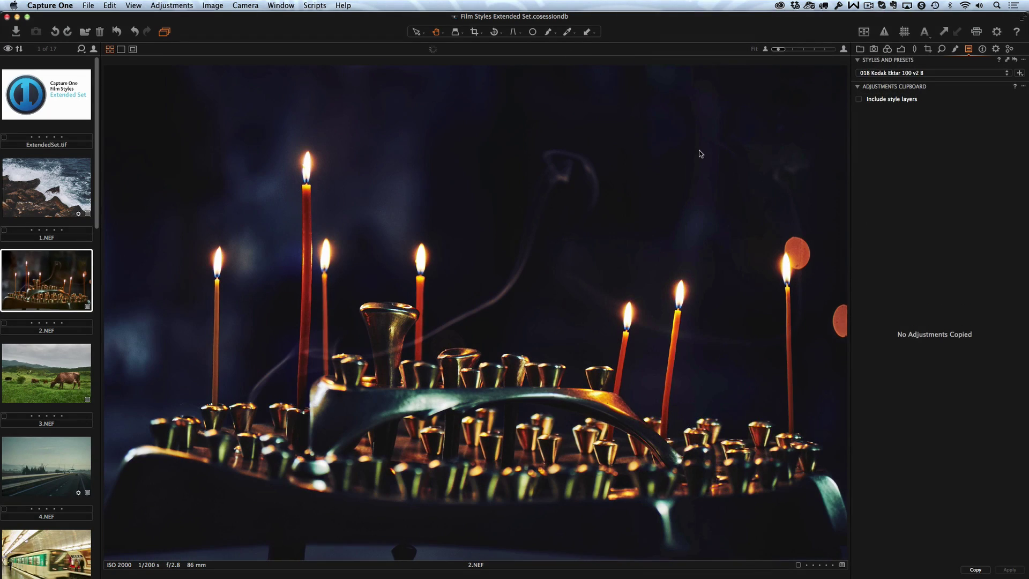
Apply the B&W style 030 PX 100 Silver Shade UV+ to the cow landscape 3.NEF.
left_click(67, 354)
left_click(883, 74)
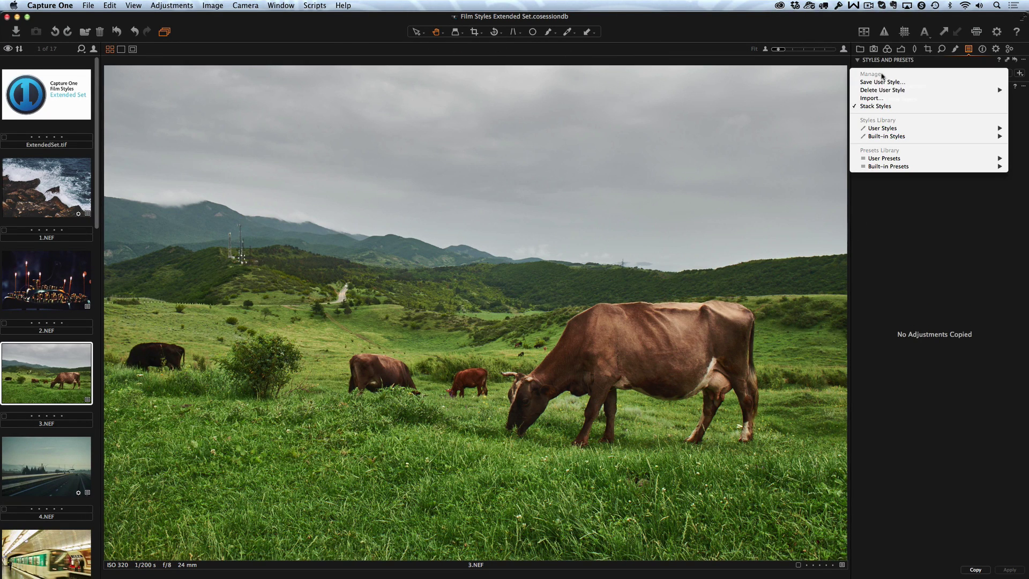
mouse_move(878, 129)
mouse_move(835, 137)
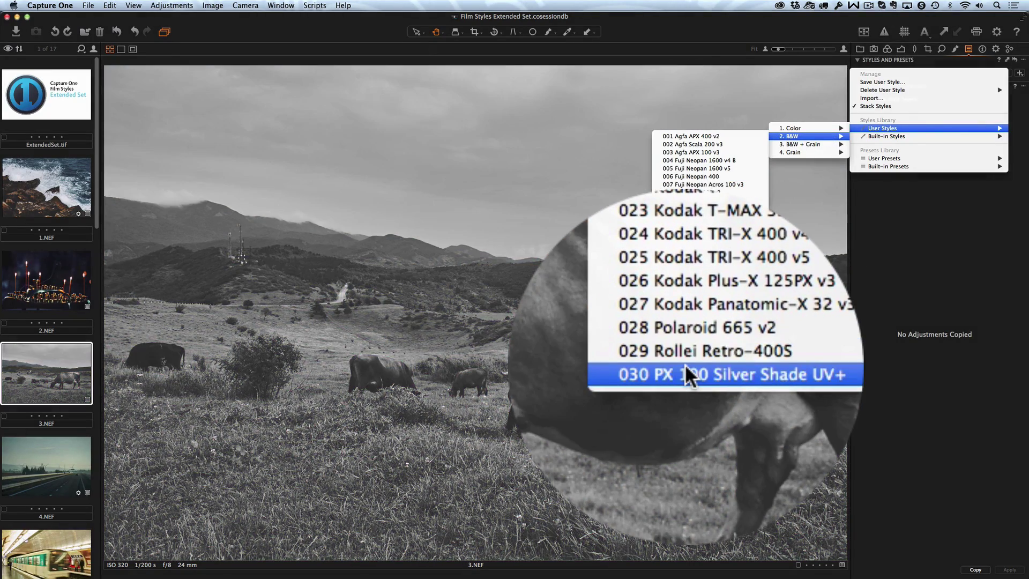
left_click(687, 368)
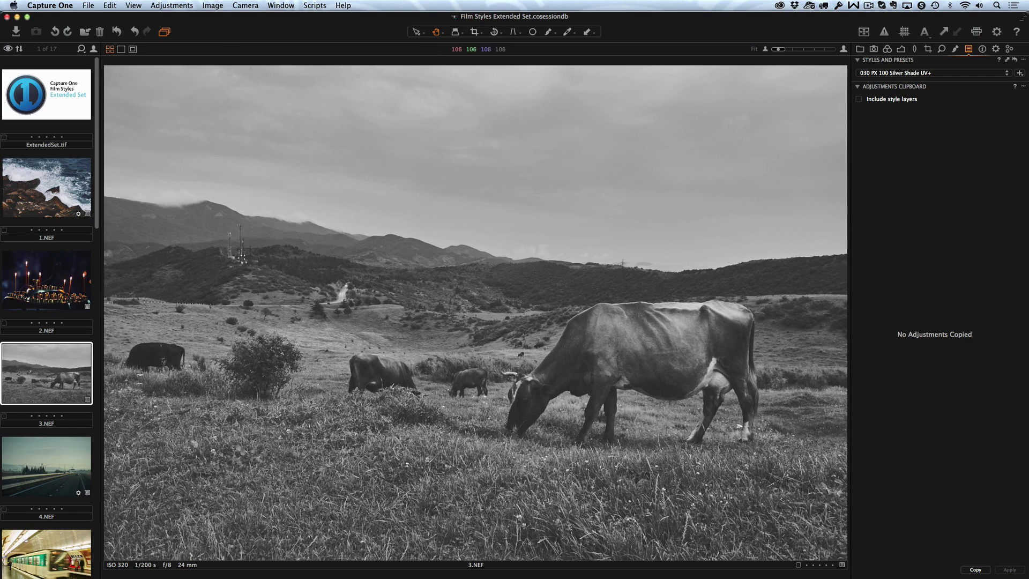
Apply the 070 X-Pro Fuji Sensia style to the highway photo 4.NEF.
left_click(70, 456)
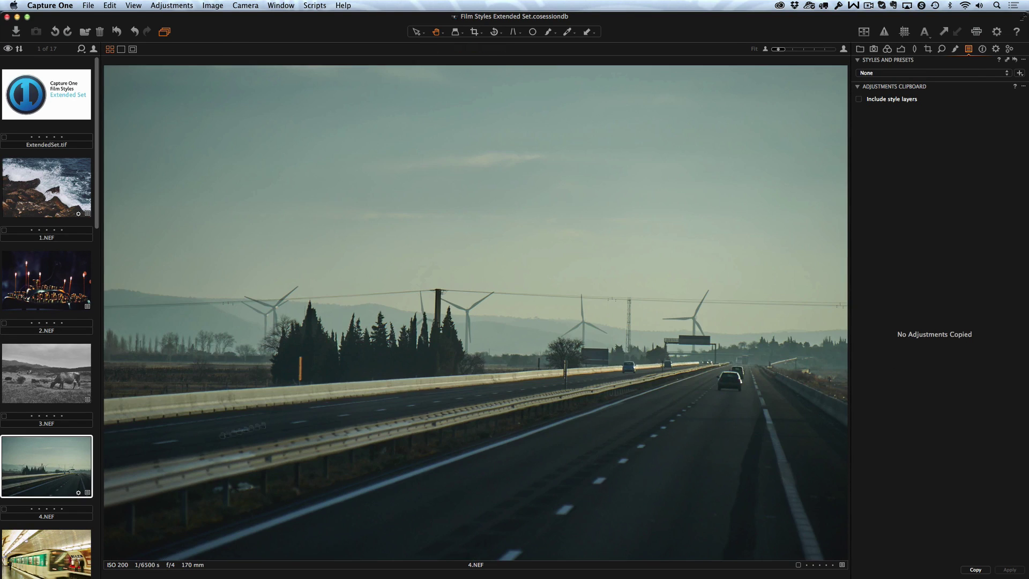
left_click(900, 74)
mouse_move(895, 128)
mouse_move(810, 129)
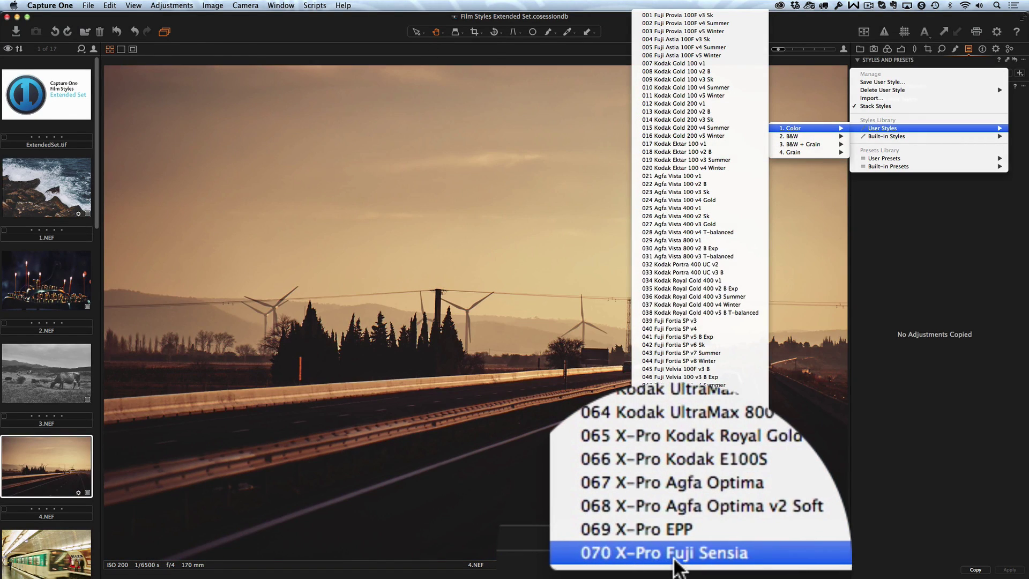
left_click(674, 570)
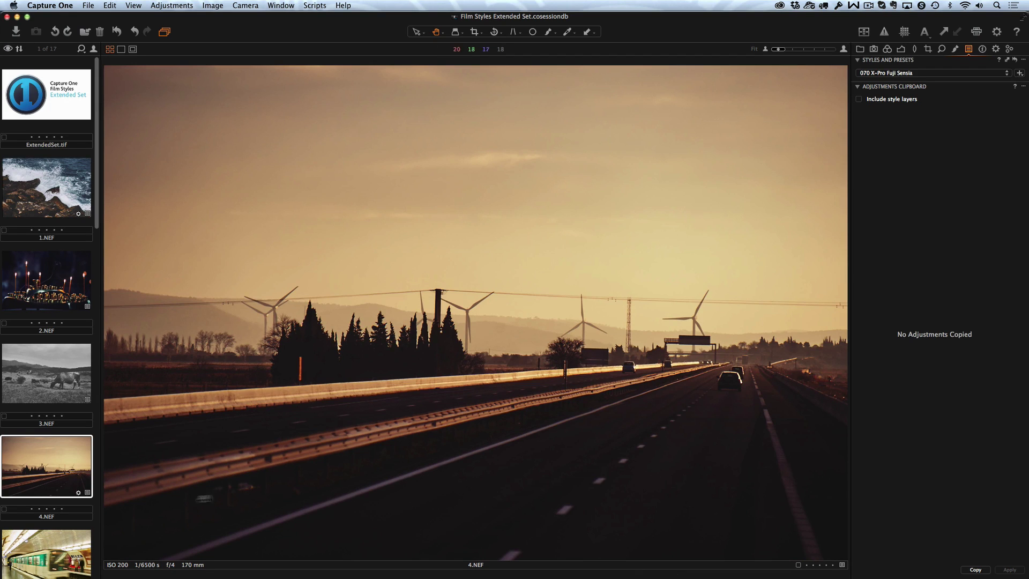
Apply the 066 X-Pro Kodak E100S style to the metro station photo 5.NEF.
left_click(67, 542)
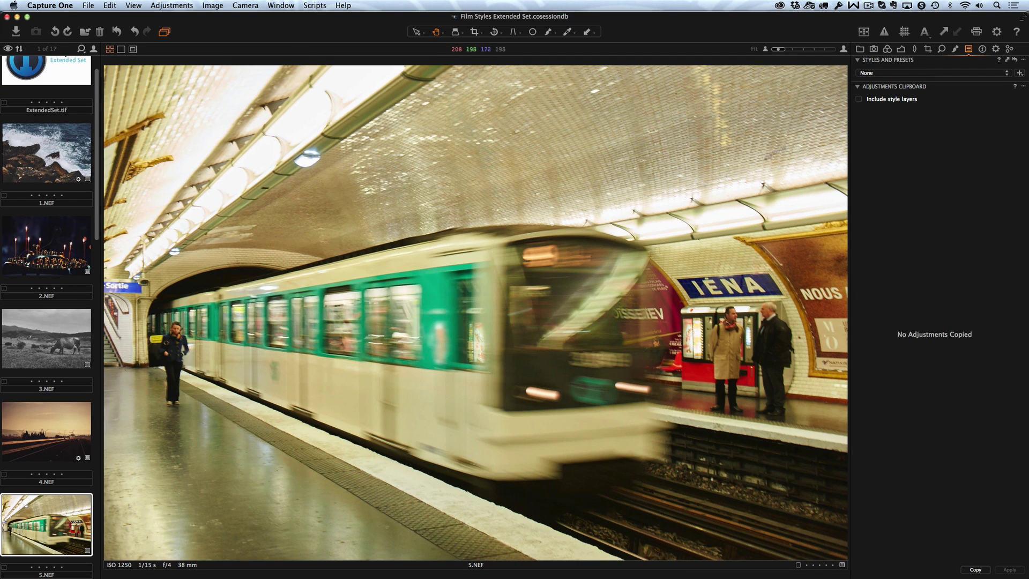
left_click(891, 75)
mouse_move(884, 128)
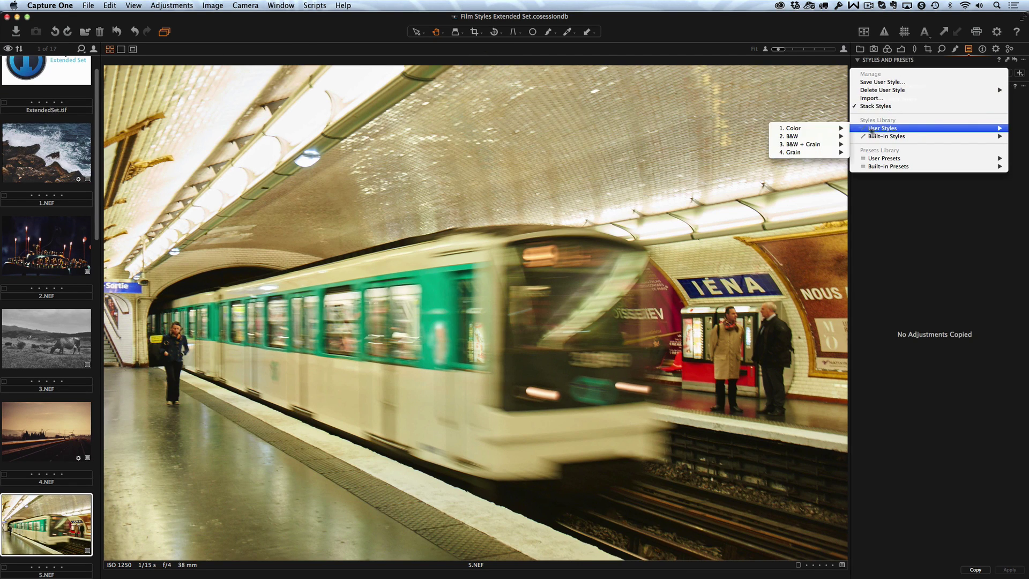
mouse_move(831, 130)
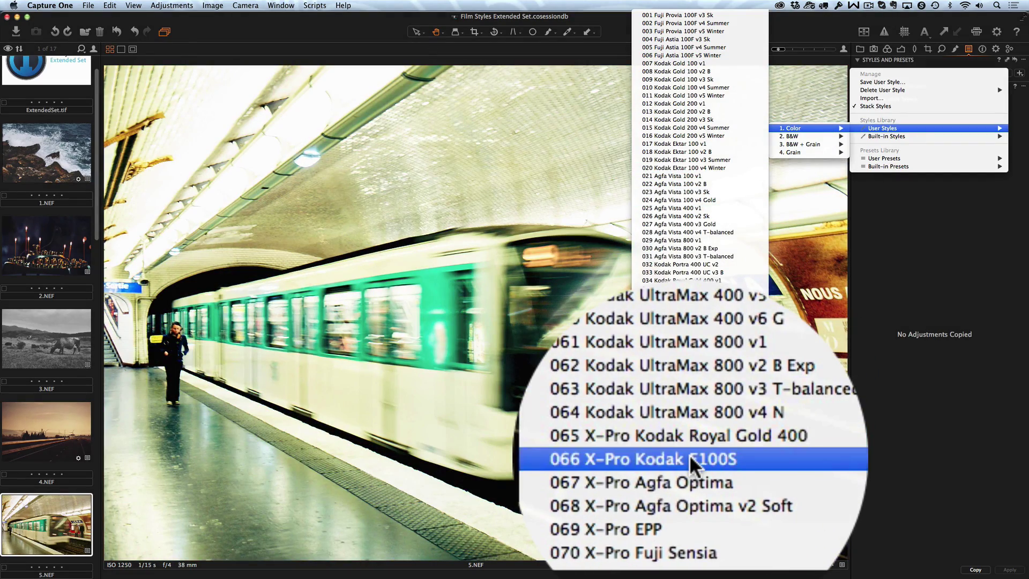
left_click(695, 536)
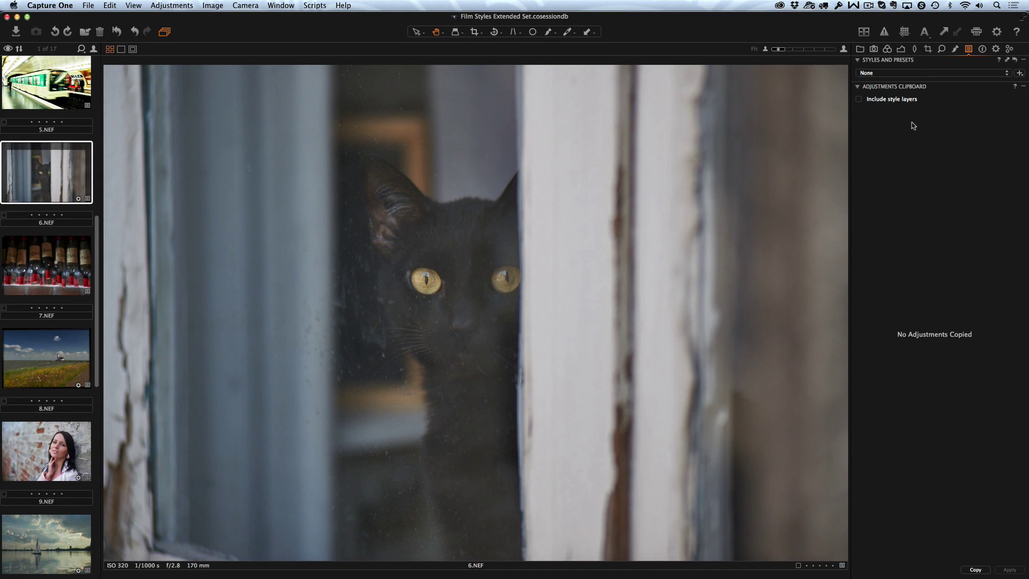
Apply the 039 Fuji Fortia SP v3 style to the cat photo.
left_click(909, 73)
mouse_move(875, 131)
mouse_move(819, 127)
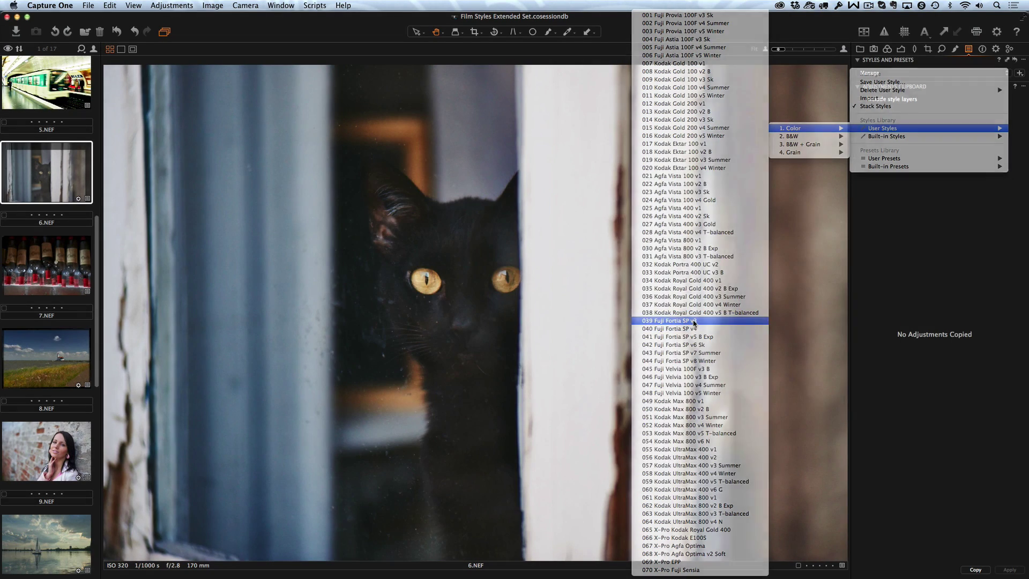
left_click(693, 320)
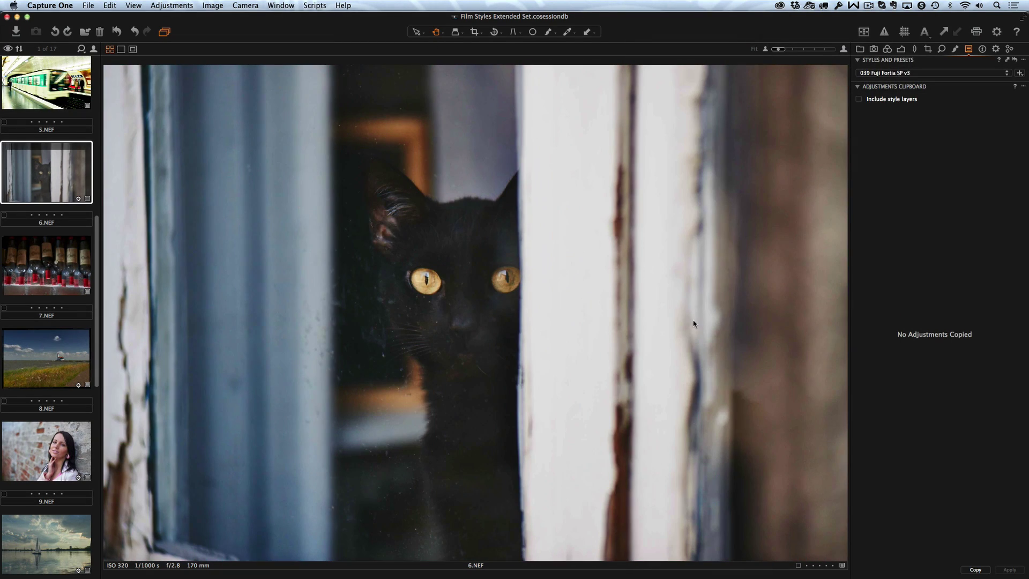
Apply the 045 Fuji Velvia 100F v3 B style to the wine bottles photo.
left_click(48, 265)
left_click(877, 74)
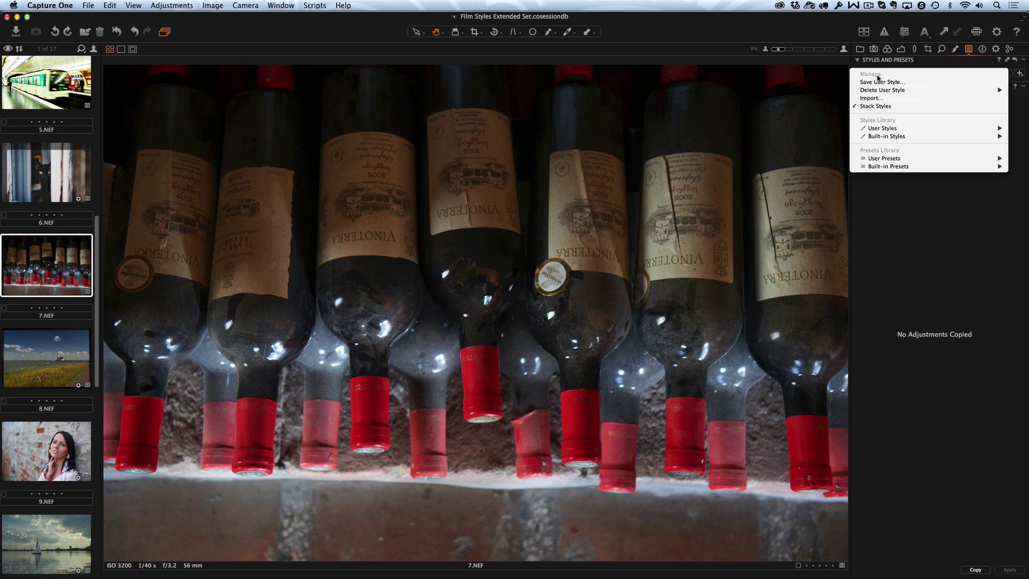
mouse_move(881, 129)
mouse_move(834, 128)
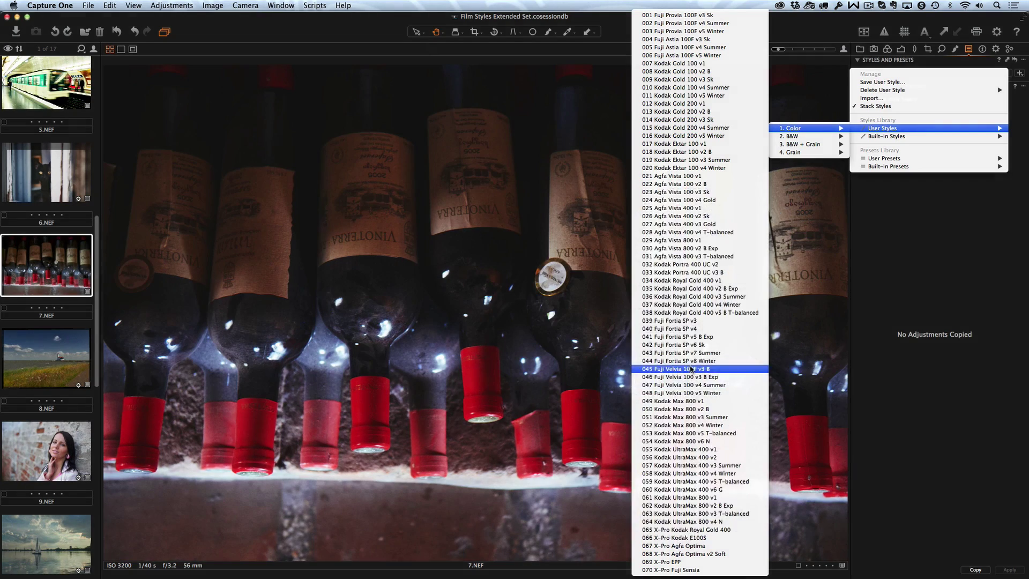
left_click(689, 363)
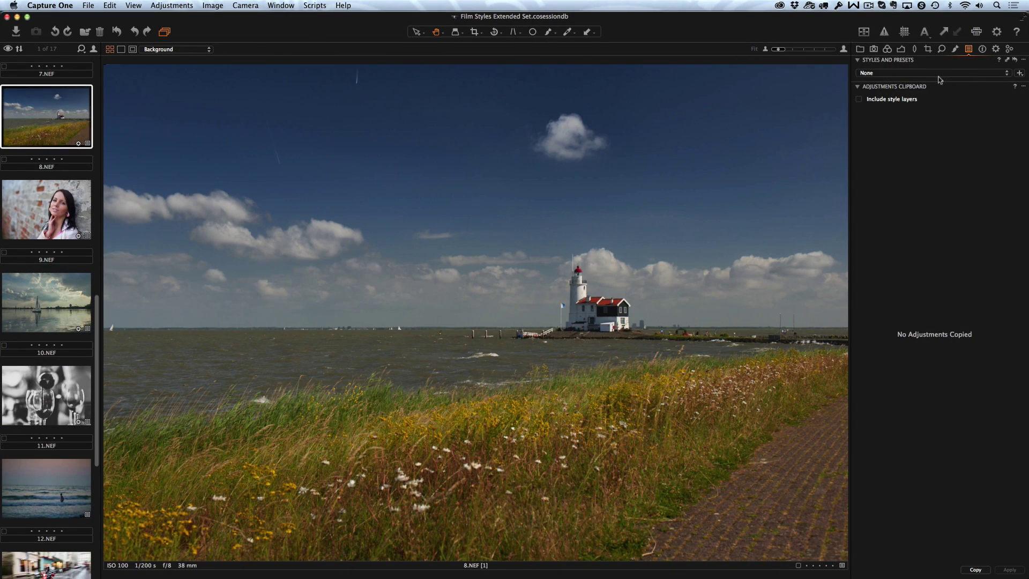
Apply the 036 Kodak Royal Gold 400 v3 Summer style to the lighthouse photo.
left_click(938, 73)
mouse_move(901, 129)
mouse_move(833, 130)
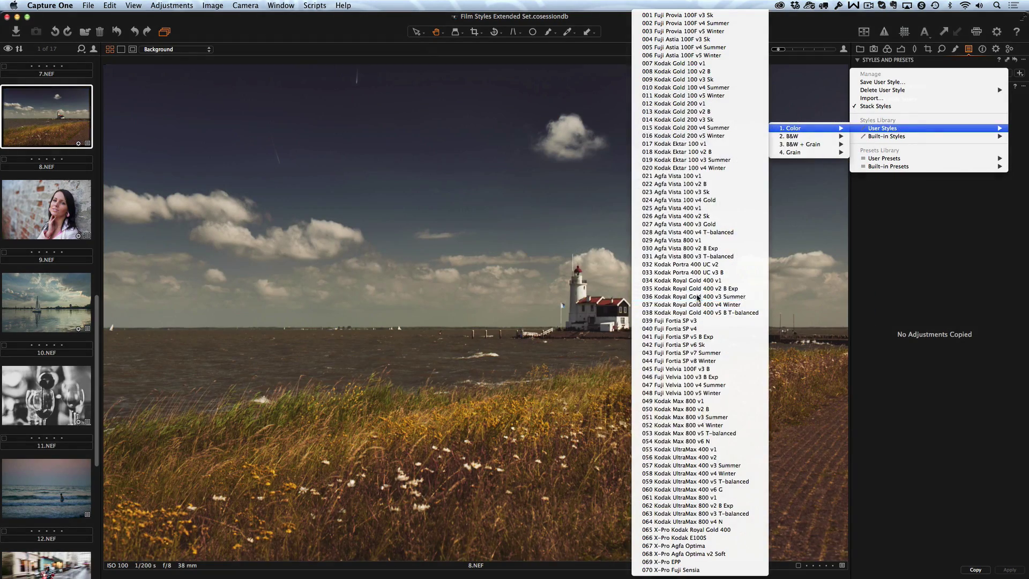
left_click(697, 298)
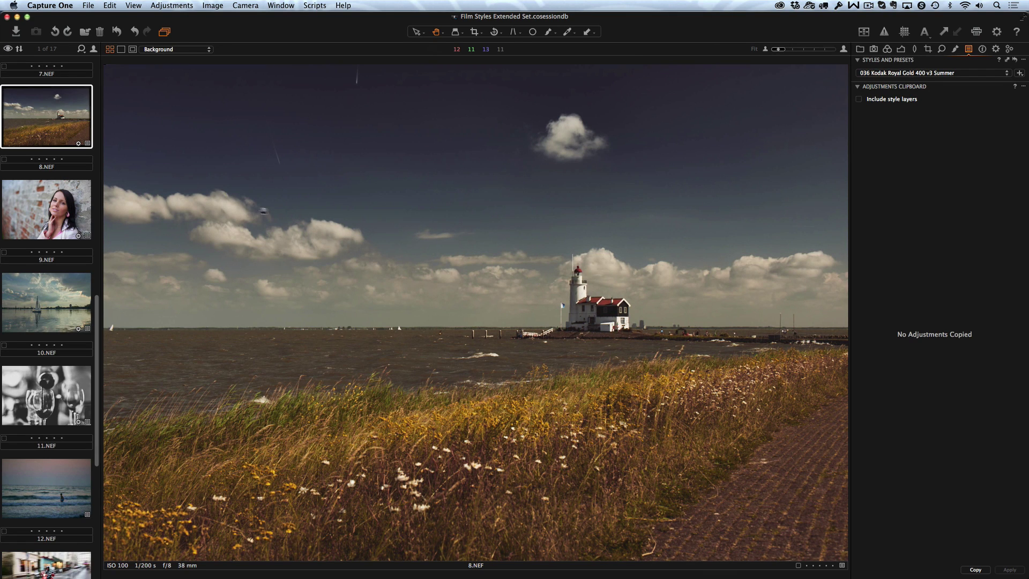
Apply the 038 Kodak Royal Gold 400 v5 B T-balanced style to the portrait.
left_click(75, 209)
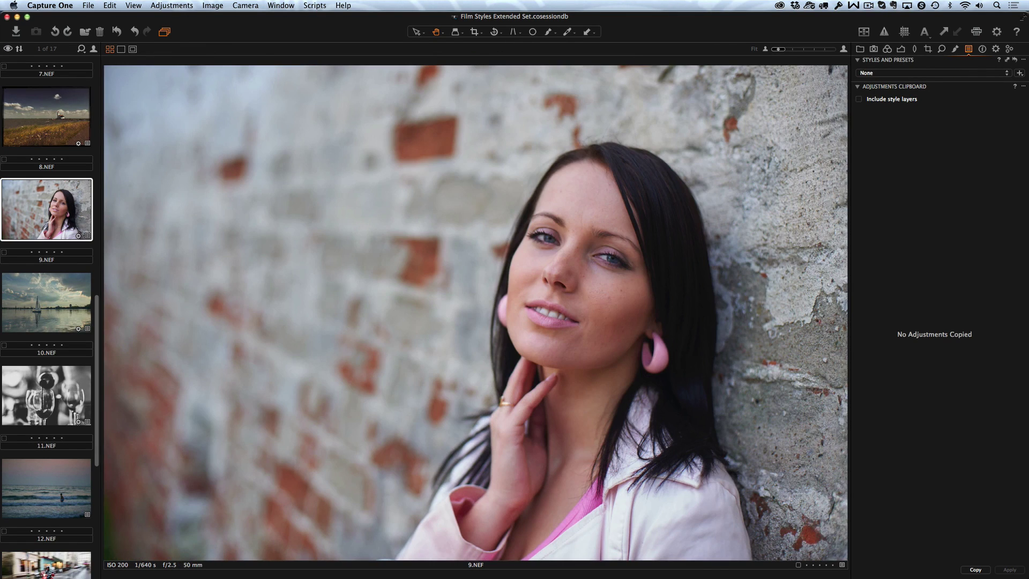
left_click(887, 75)
mouse_move(883, 131)
mouse_move(841, 134)
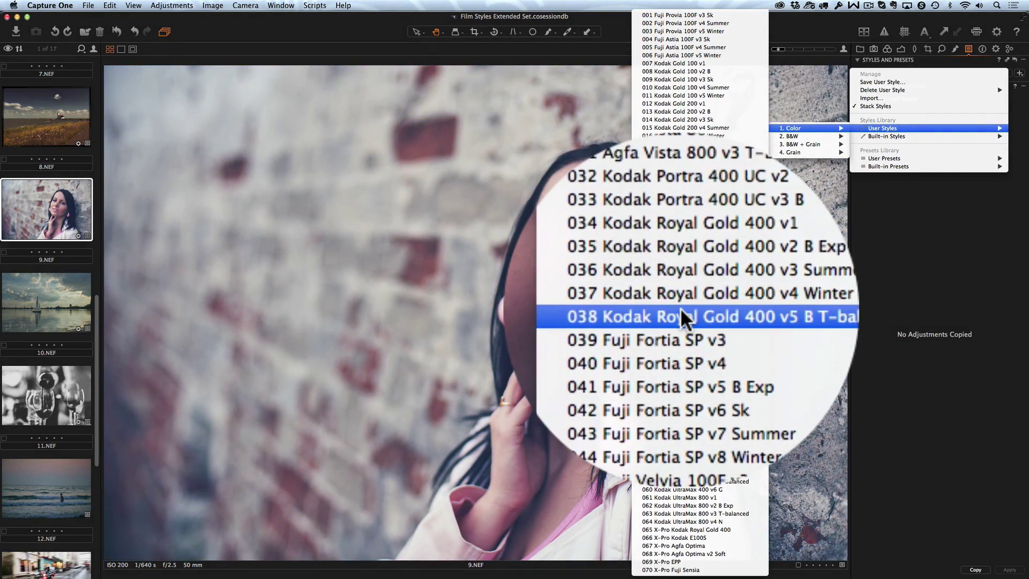
left_click(681, 312)
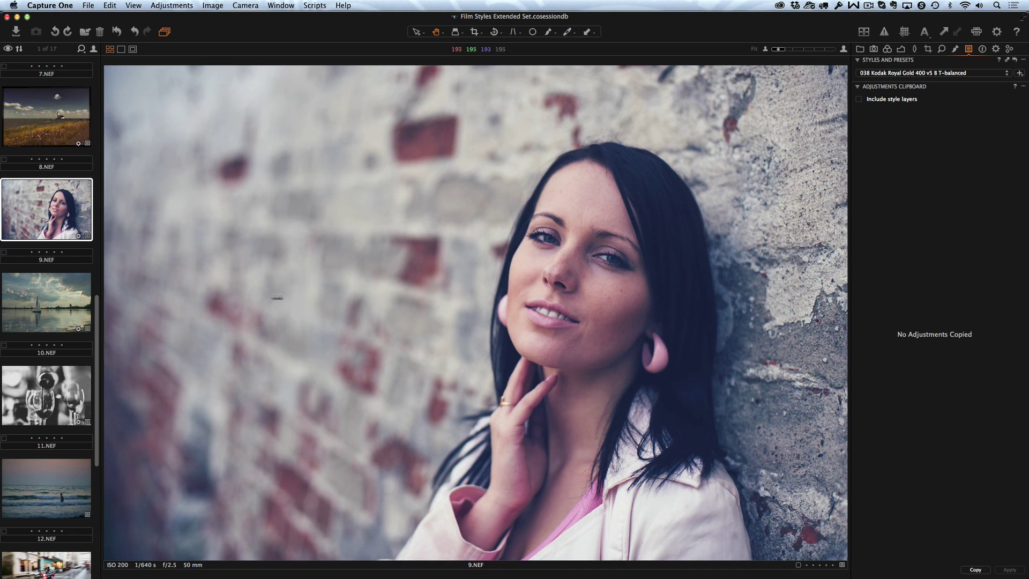
Apply the 054 Kodak Max 800 v6 N style to the sailboat photo.
left_click(56, 293)
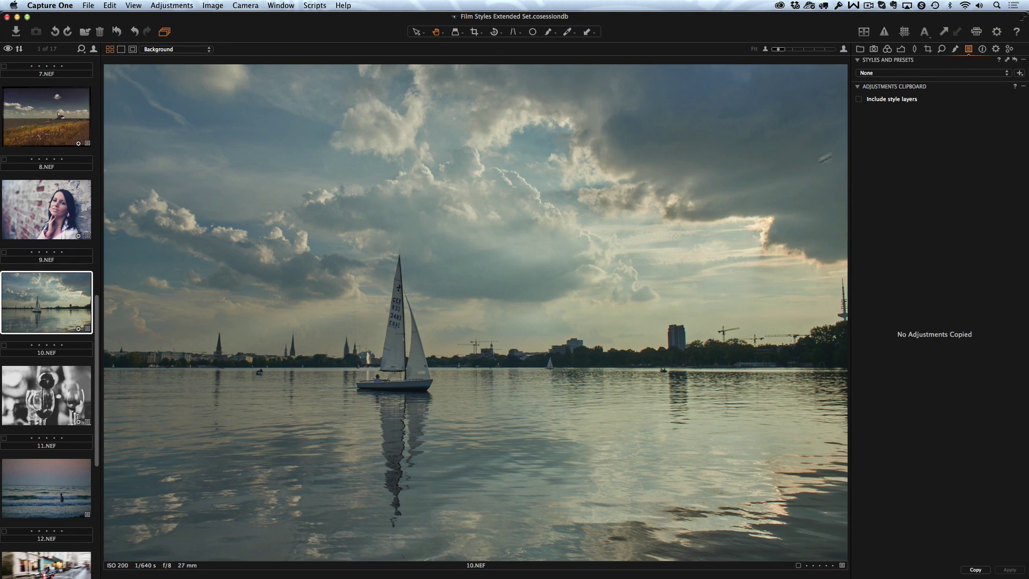
left_click(913, 75)
mouse_move(883, 128)
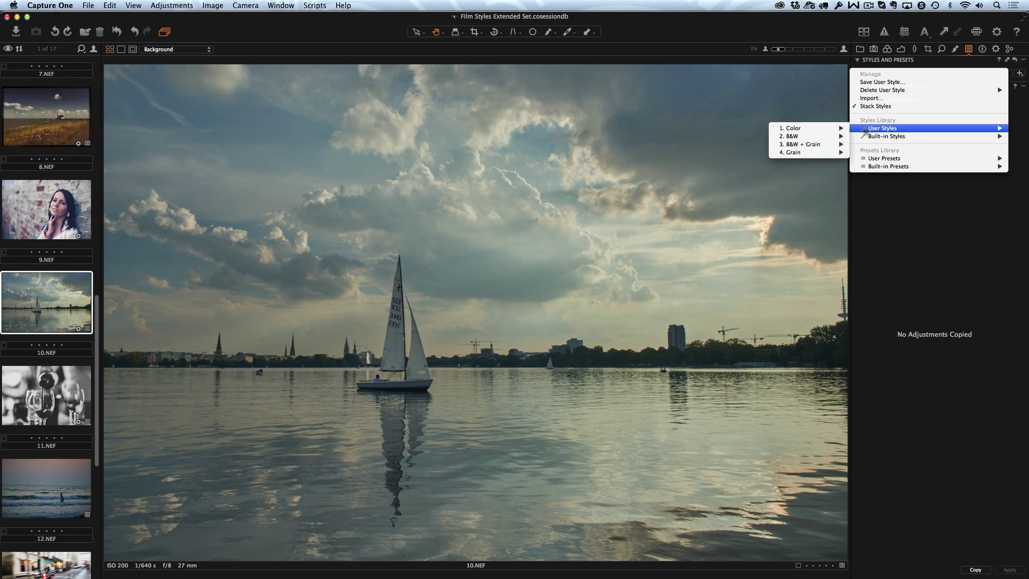
mouse_move(834, 130)
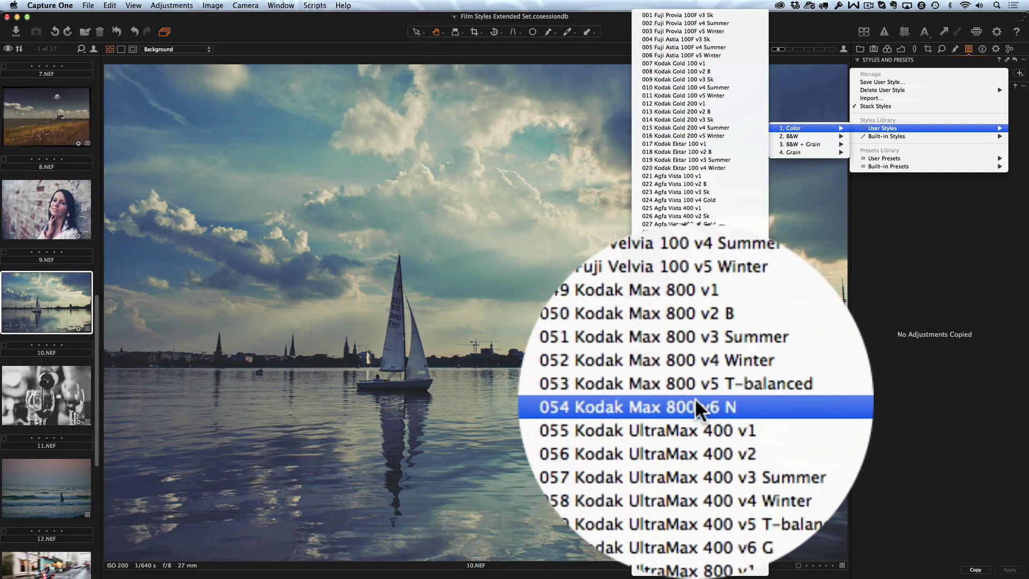
left_click(694, 407)
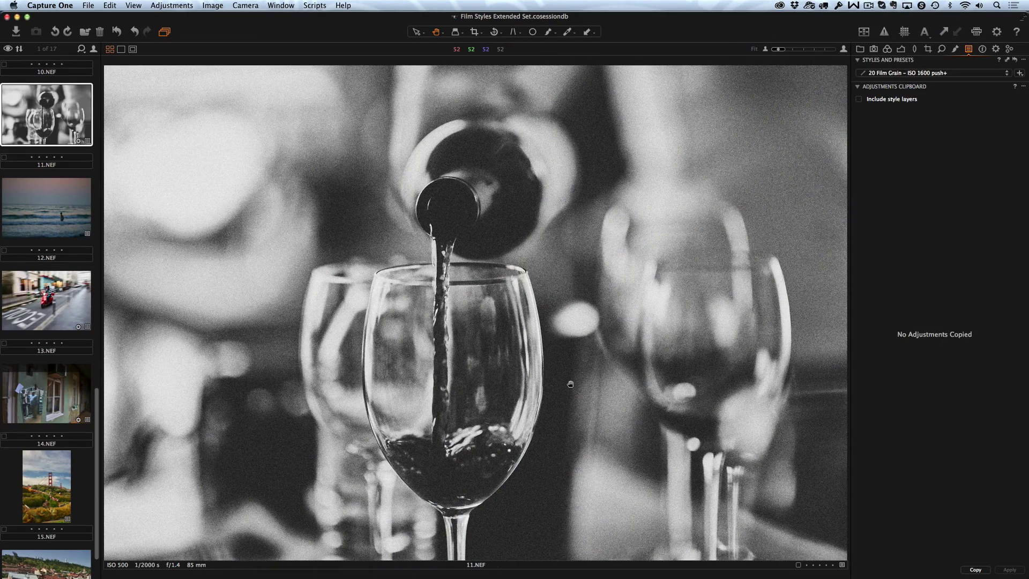
Apply 25 Film Grain – ISO 3200 push++ to the zoomed wine glass, then open 12.NEF fitted.
scroll(570, 383, "up", 5)
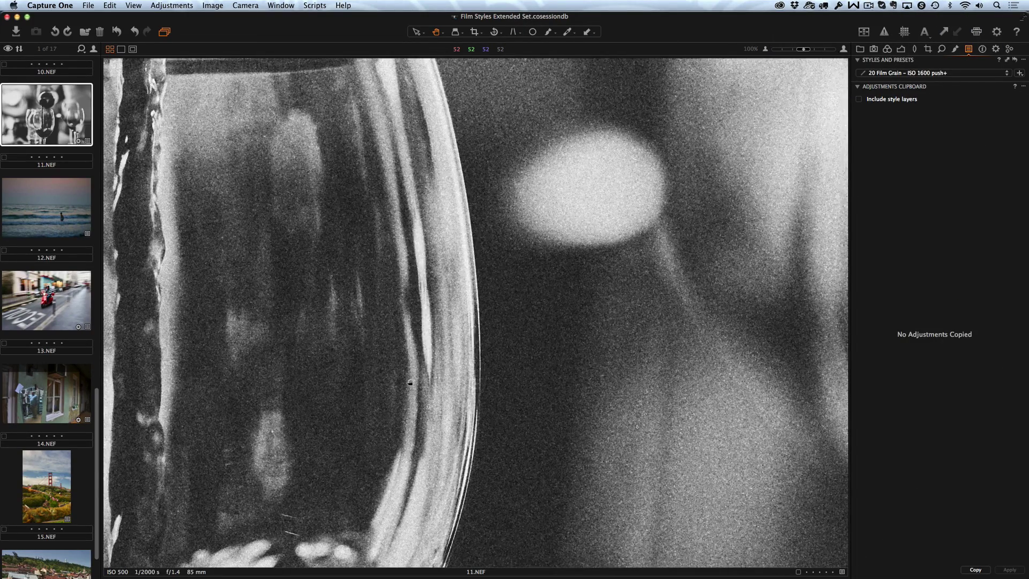
left_click_drag(410, 382, 755, 445)
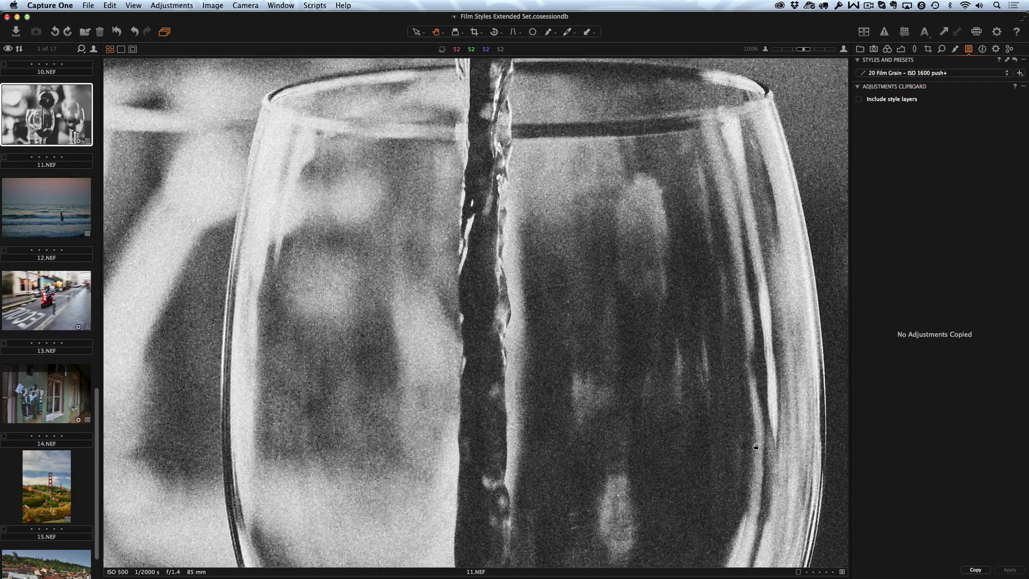
left_click(936, 73)
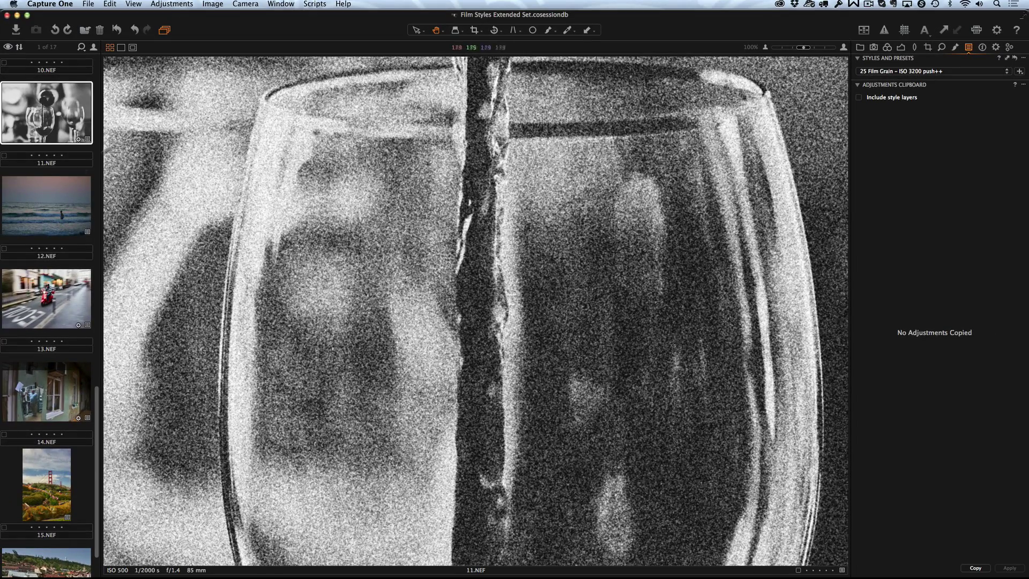
left_click(68, 187)
key("super+0")
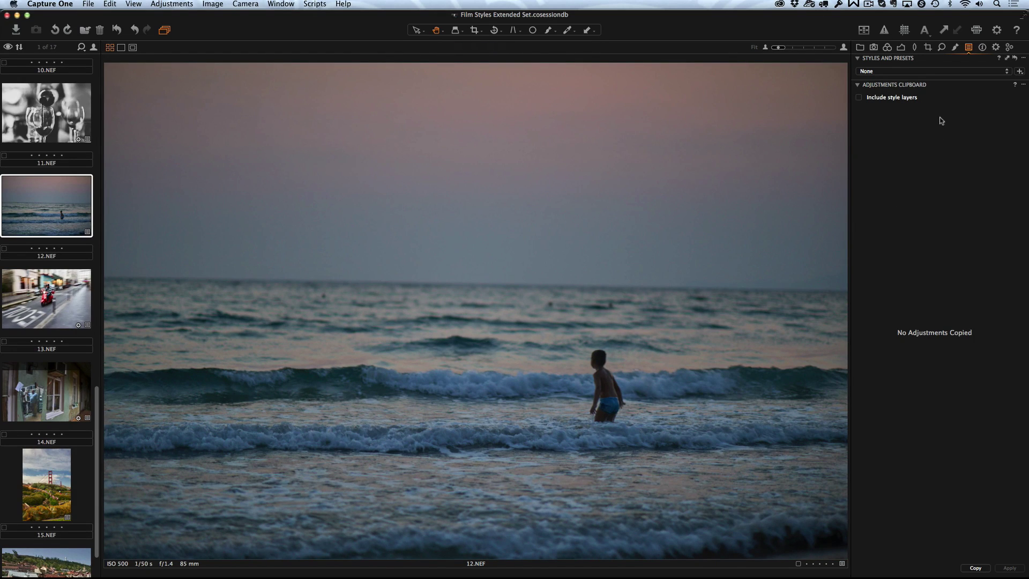
Turn on style stacking and apply 027 Agfa Vista 400 v3 Gold to the beach photo.
left_click(944, 73)
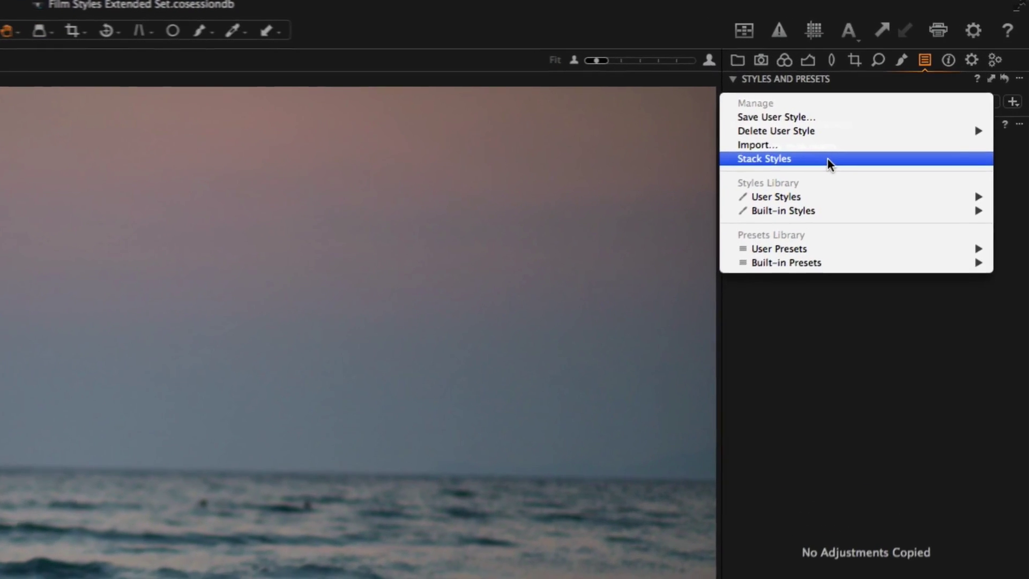
left_click(825, 160)
left_click(829, 99)
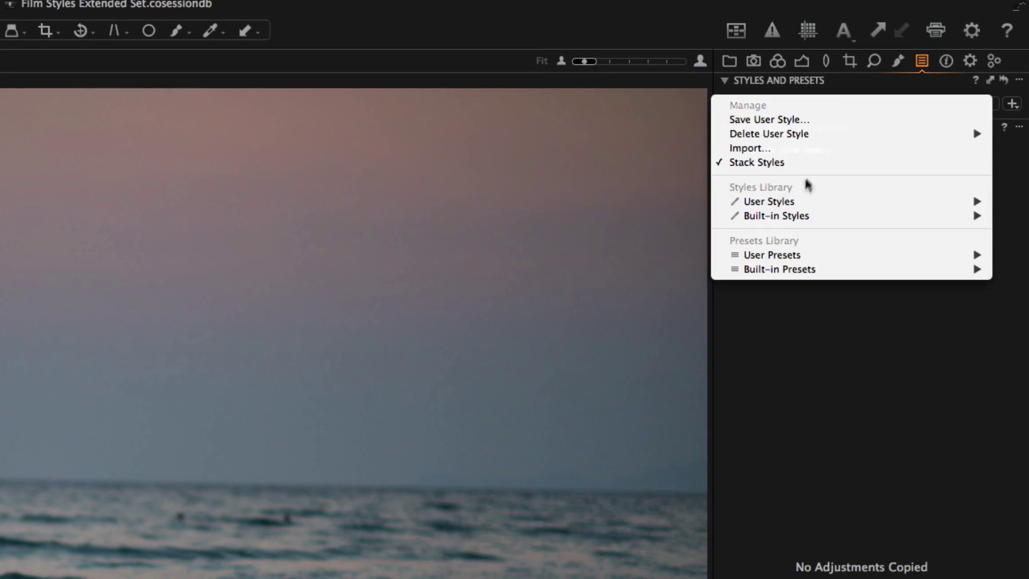
mouse_move(769, 201)
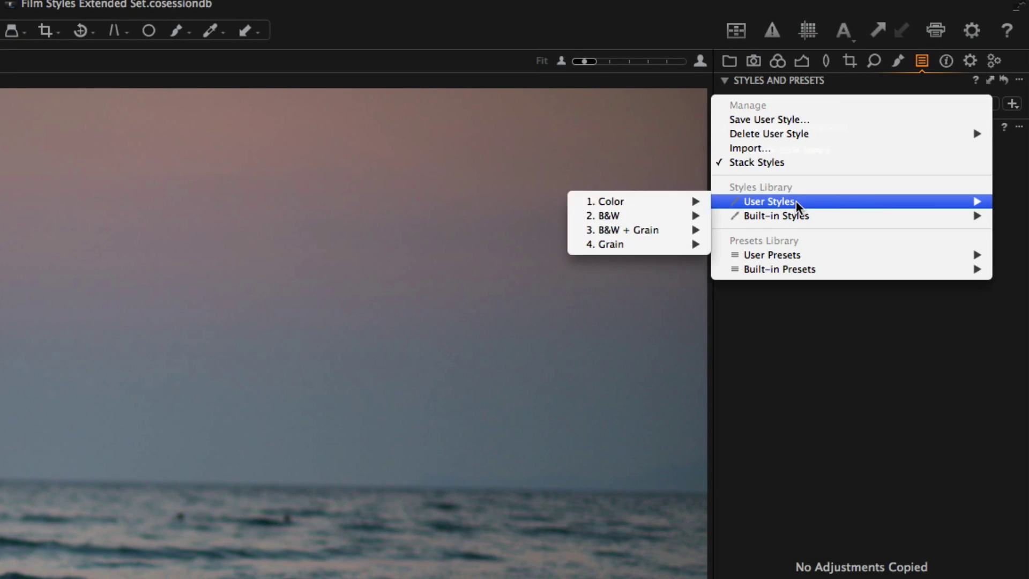
mouse_move(616, 202)
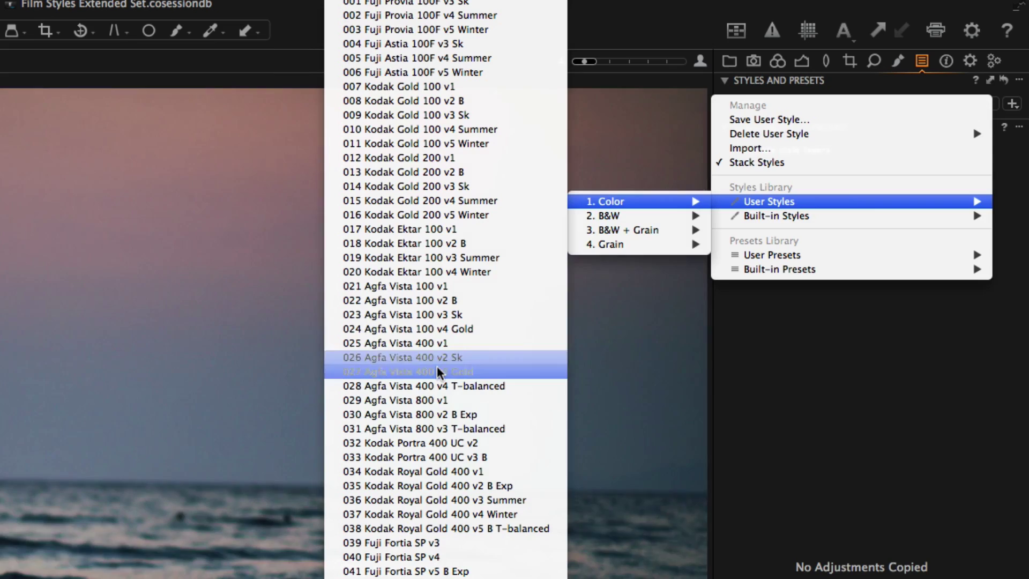
left_click(445, 371)
Stack the 13 Film Grain – ISO 400 push style on top.
left_click(767, 106)
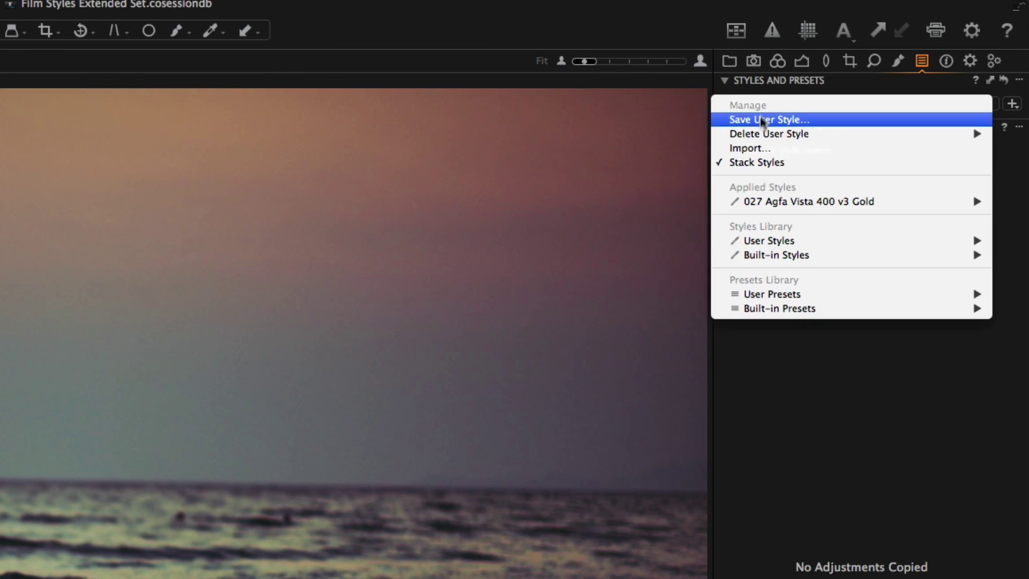
mouse_move(757, 231)
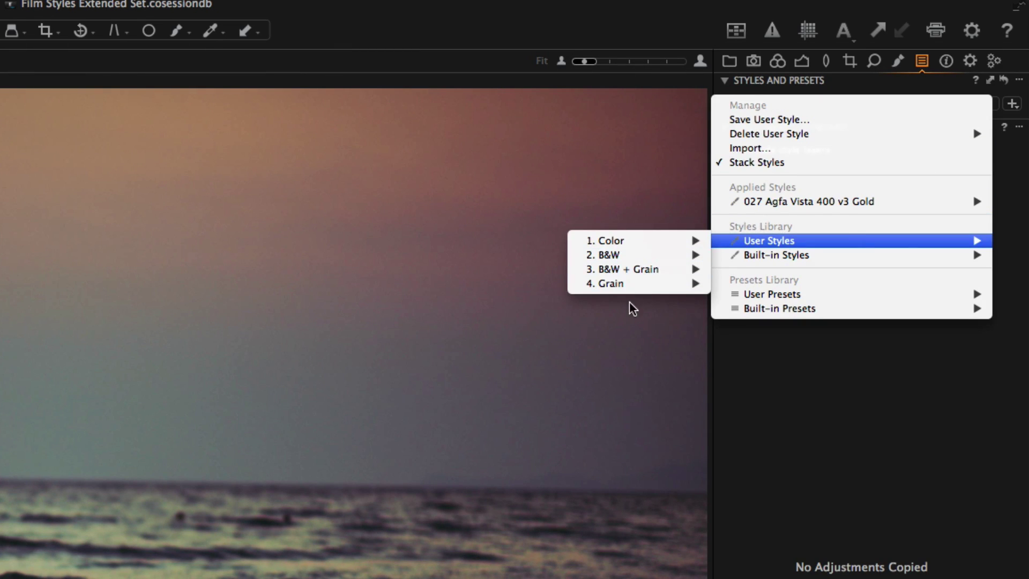
mouse_move(628, 284)
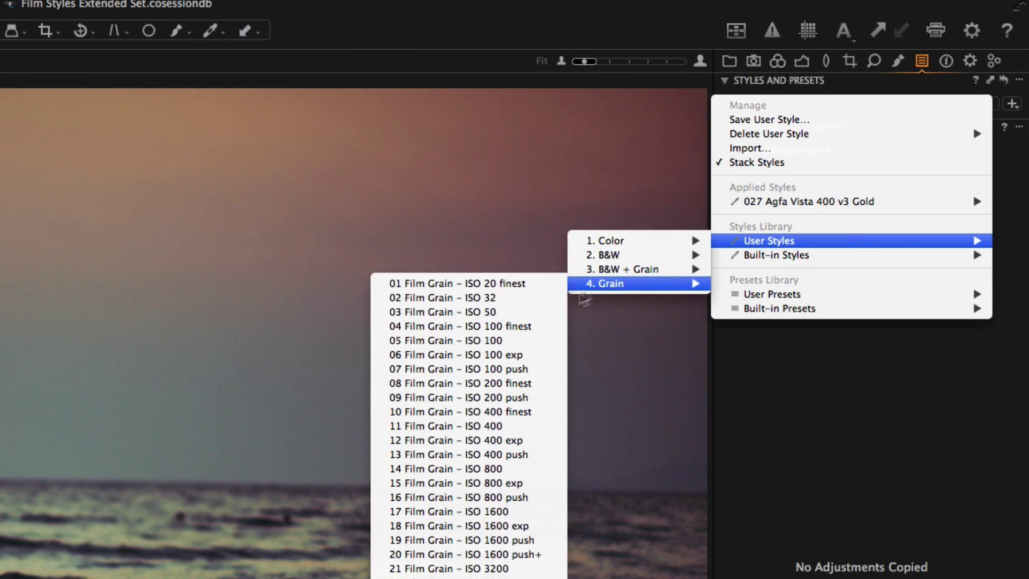
left_click(489, 454)
Remove the applied 027 Agfa Vista 400 v3 Gold style.
left_click(787, 107)
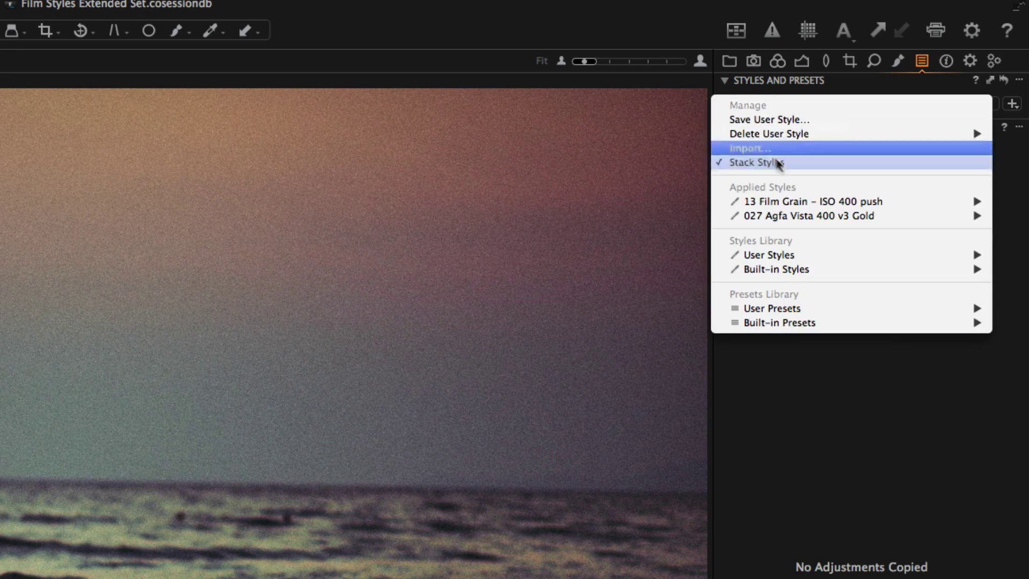
mouse_move(795, 214)
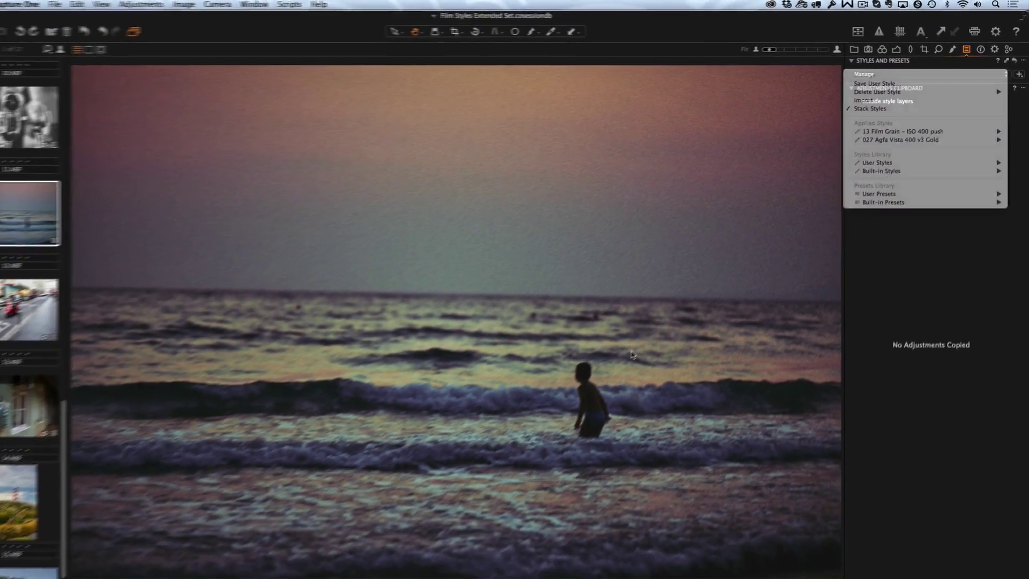
left_click(776, 164)
Zoom in on the boy in the waves, apply 19 Film Grain – ISO 1600 push, then advance to 13.NEF.
scroll(611, 348, "up", 5)
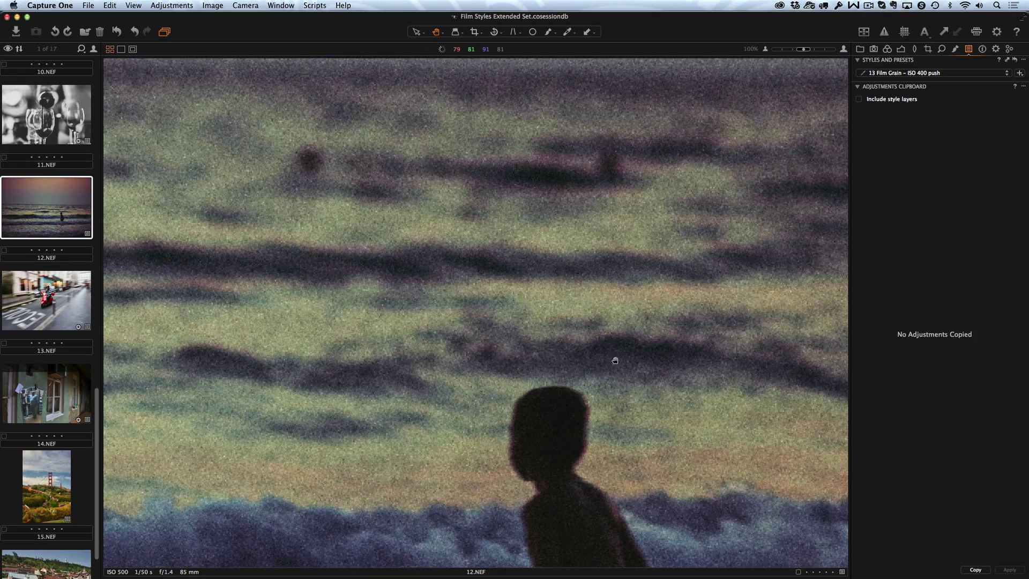
left_click_drag(615, 361, 625, 131)
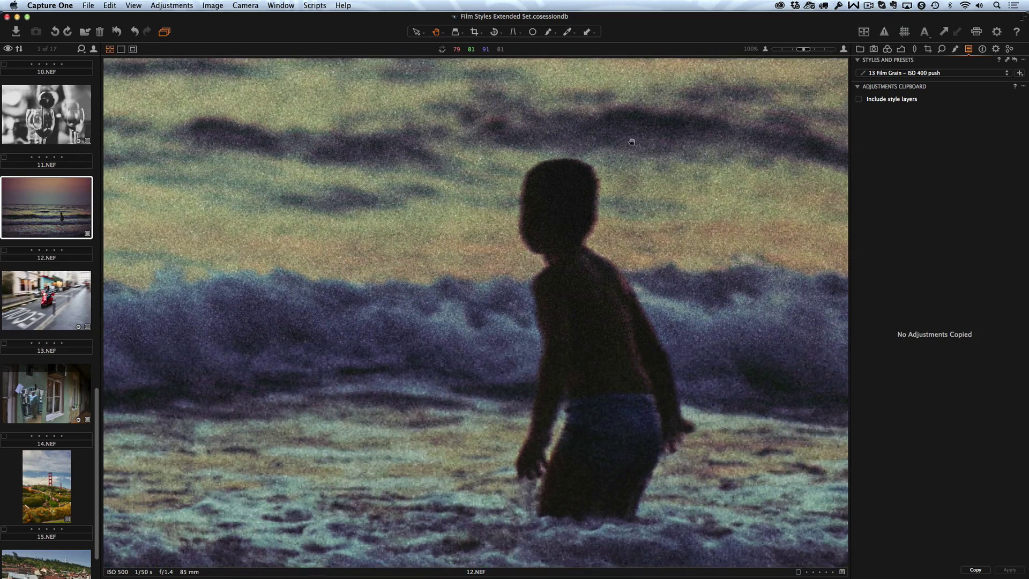
left_click(871, 79)
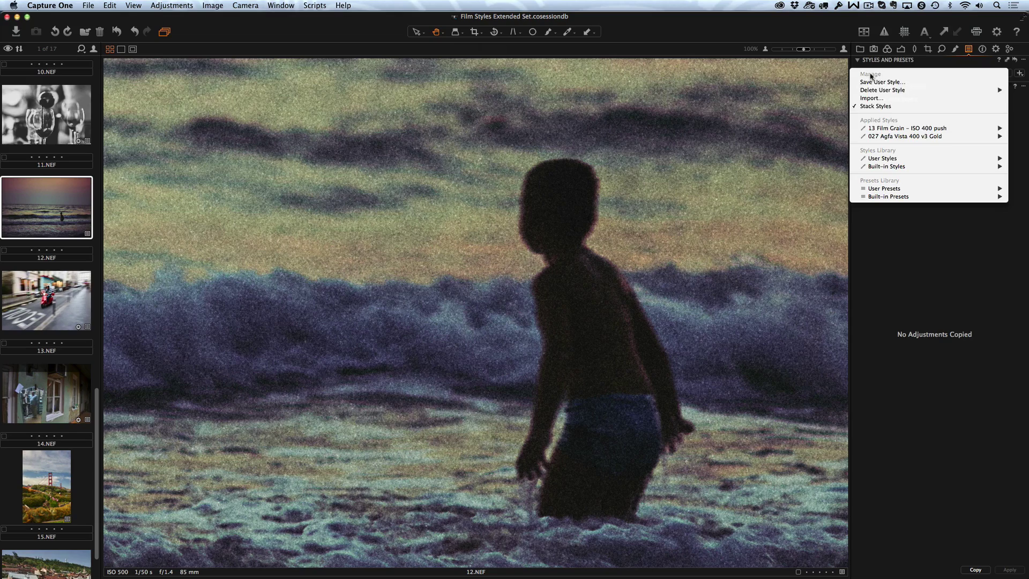
mouse_move(872, 190)
mouse_move(822, 199)
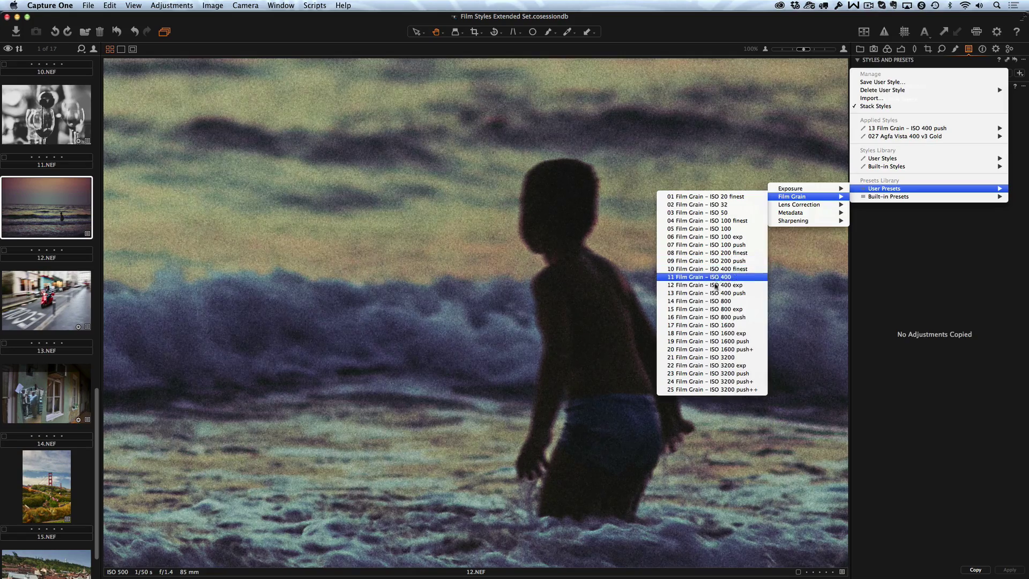
left_click(712, 341)
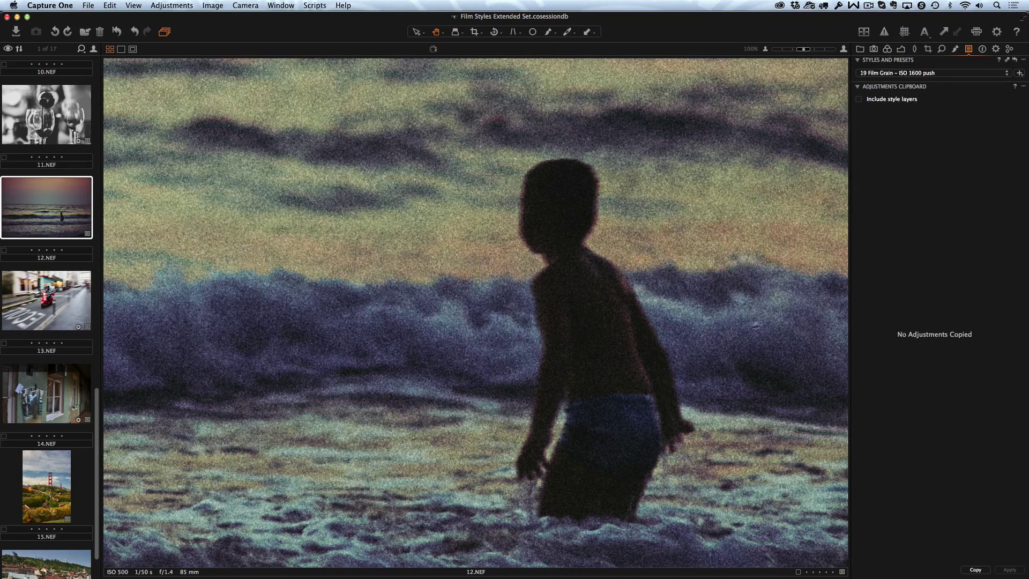
key("Down")
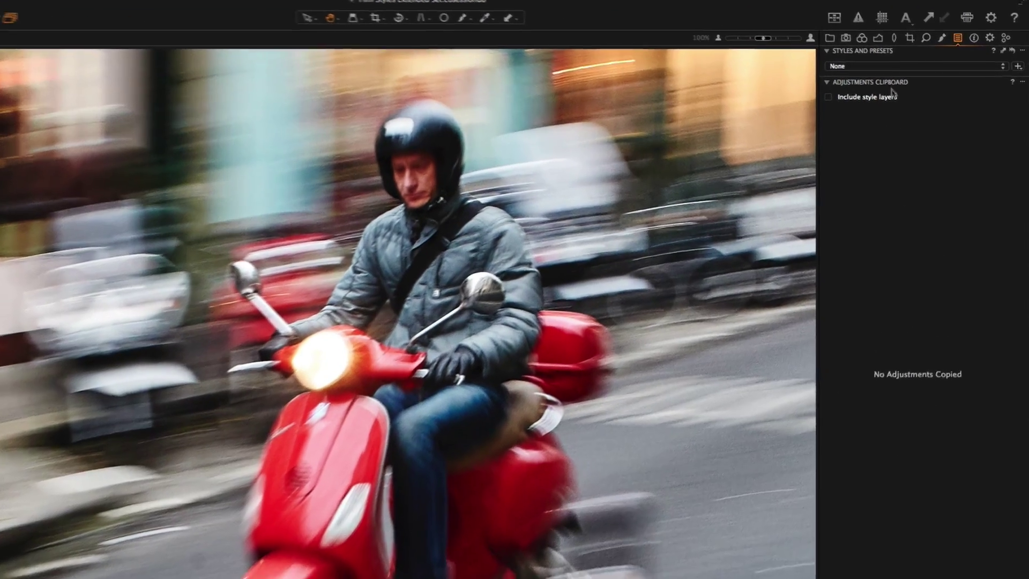
Give the scooter photo the 012 Ilford Delta 3200 v5 style from 3. B&W + Grain.
left_click(890, 73)
mouse_move(883, 129)
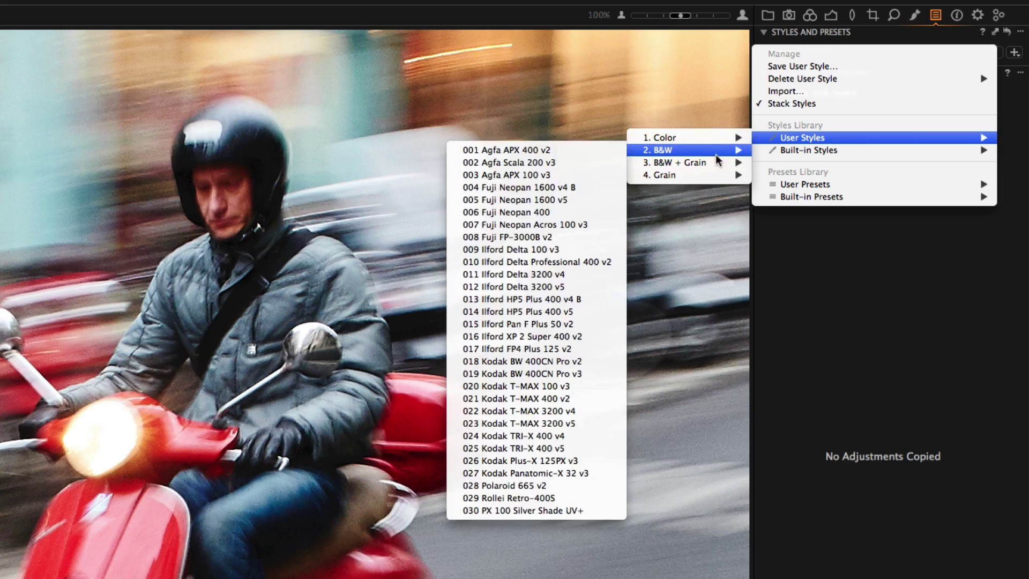
mouse_move(724, 158)
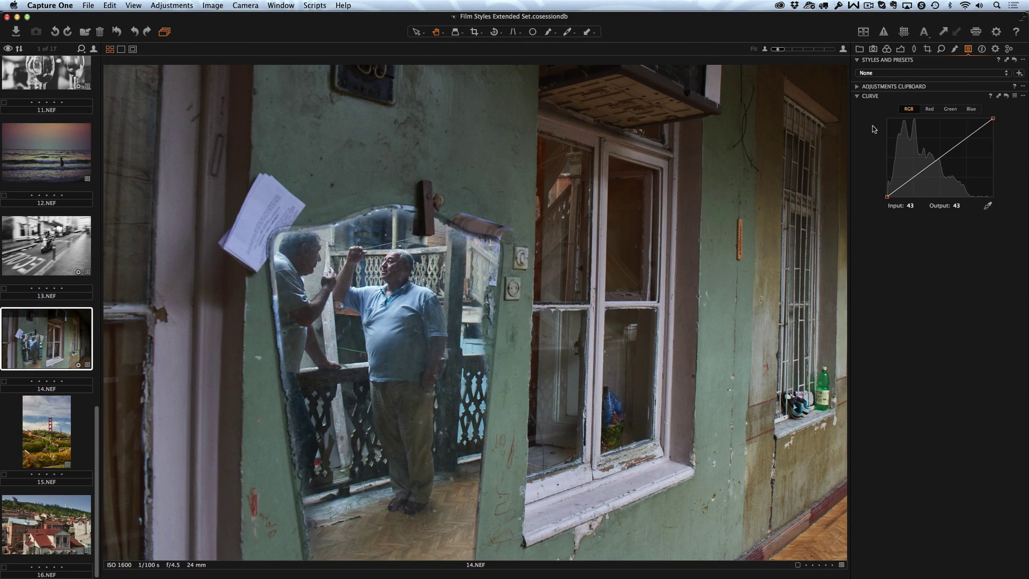
Apply the 022 Agfa Vista 100 v2 B style to 14.NEF.
left_click(872, 74)
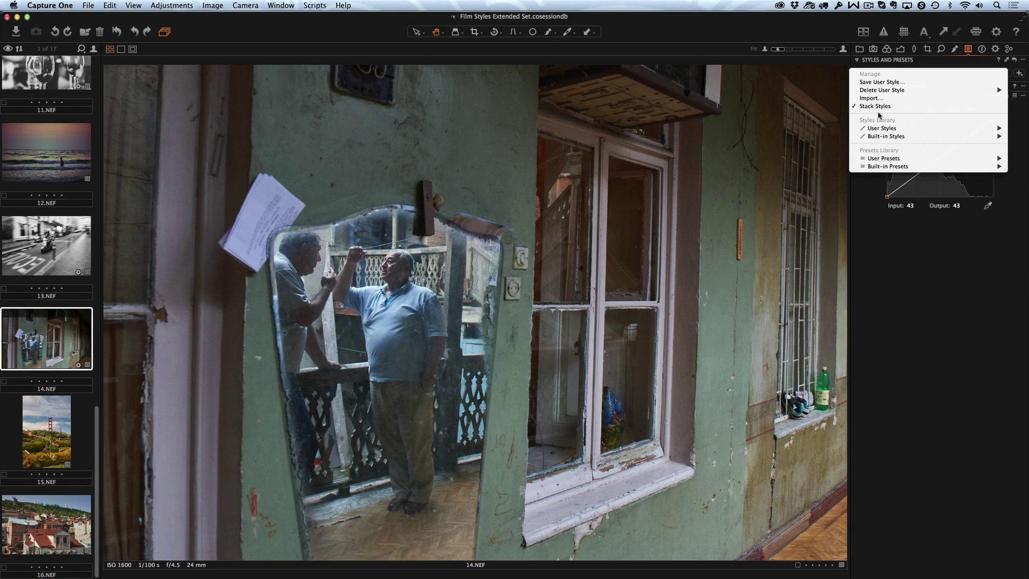
mouse_move(879, 129)
mouse_move(798, 129)
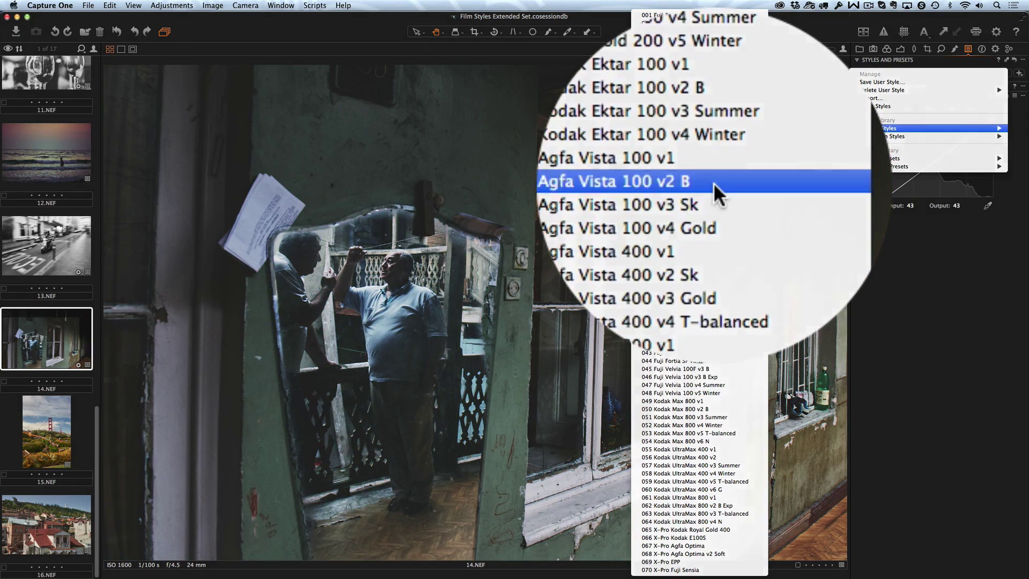
left_click(697, 184)
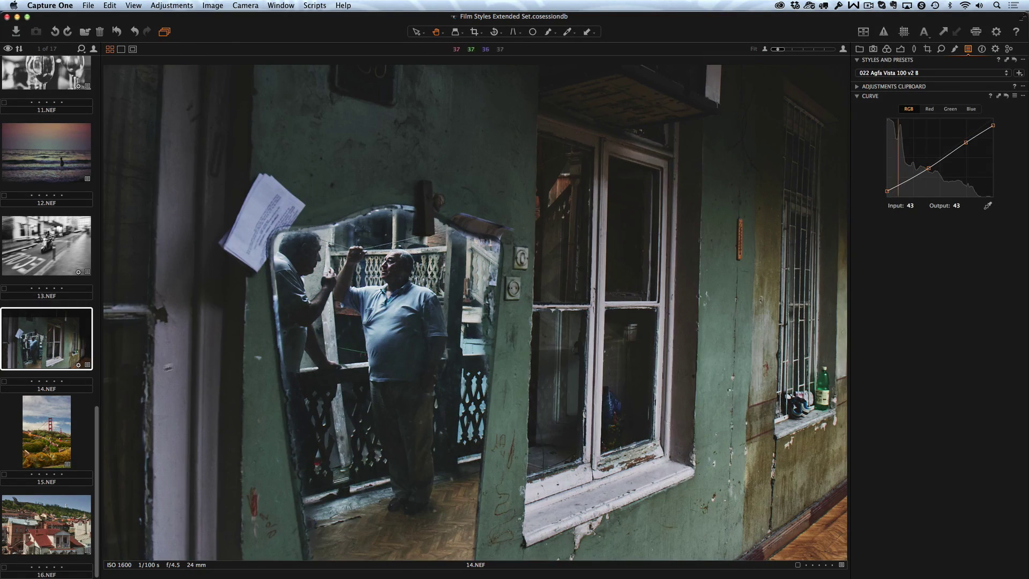
Apply 033 Kodak Portra 400 UC v3 B to Golden Gate photo 15.NEF, then advance to 16.NEF.
left_click(66, 406)
left_click(887, 73)
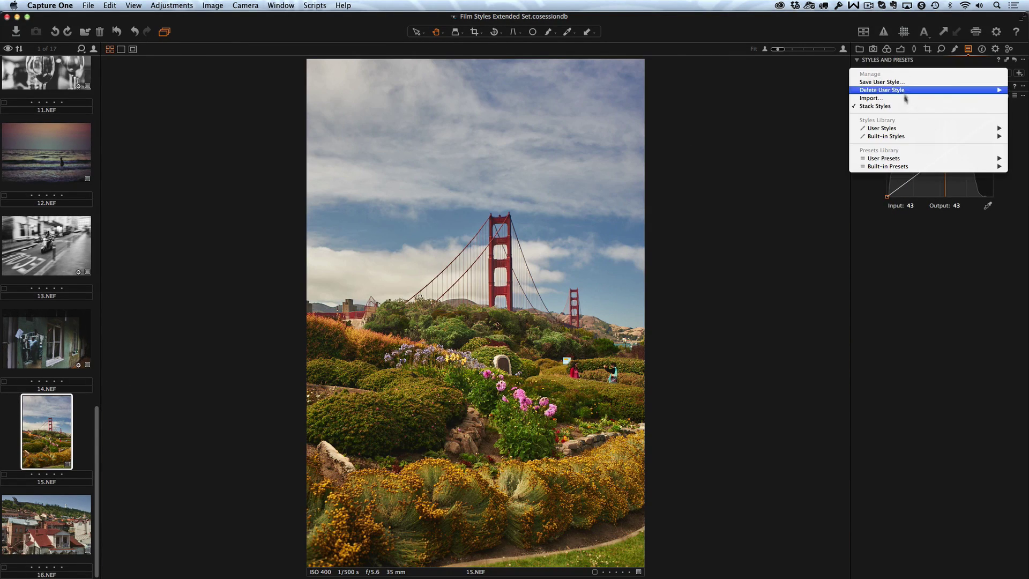
mouse_move(901, 128)
mouse_move(814, 129)
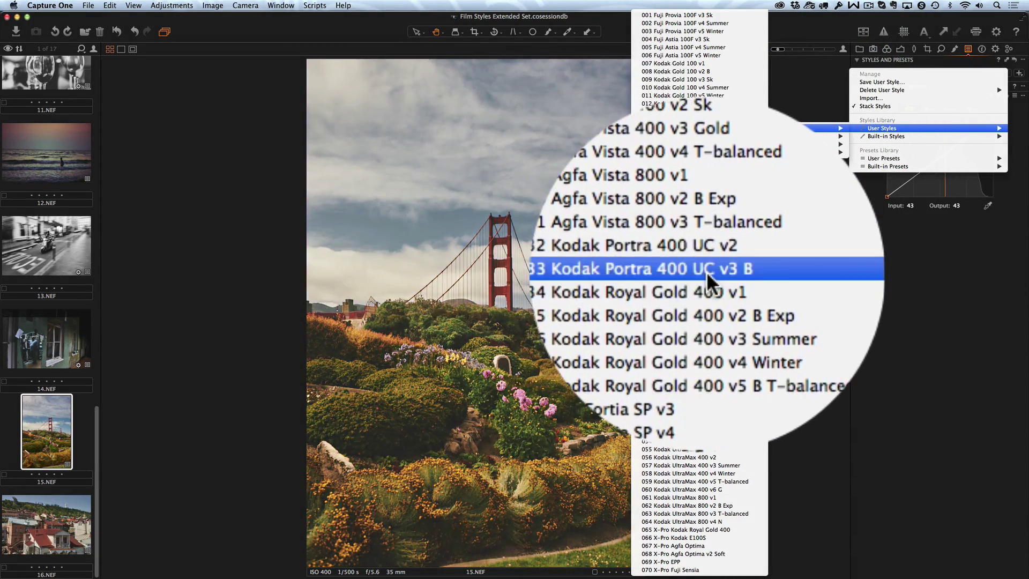
left_click(707, 272)
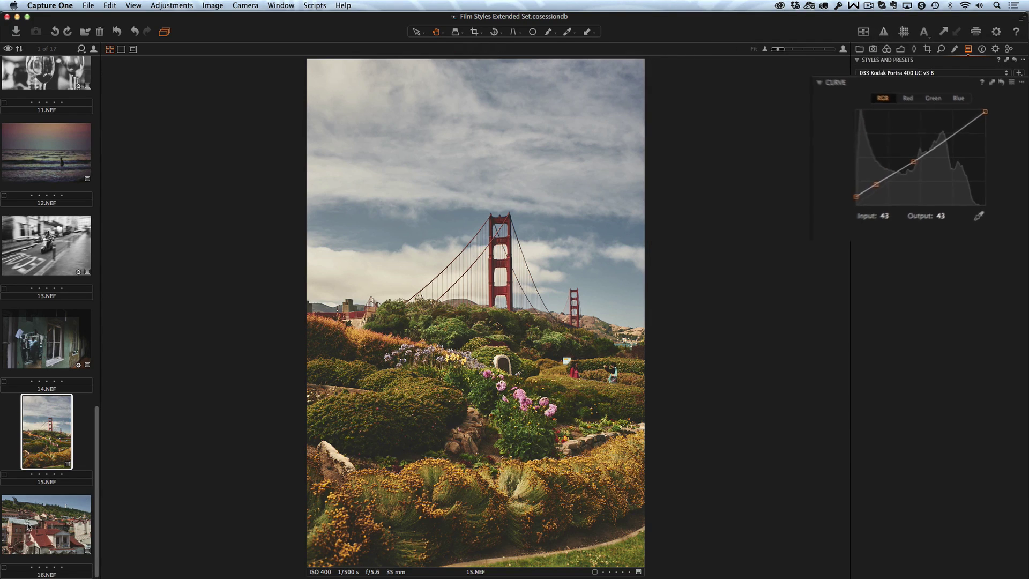
key("Down")
Apply the User Styles > 1. Color > 062 Kodak UltraMax 800 v2 B Exp style to 16.NEF.
left_click(865, 74)
mouse_move(877, 128)
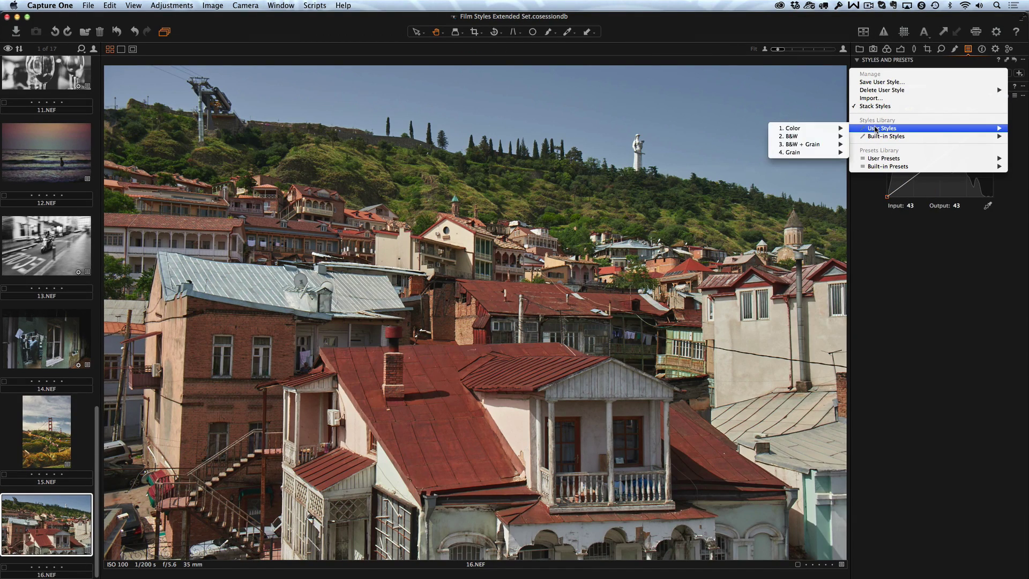
mouse_move(828, 129)
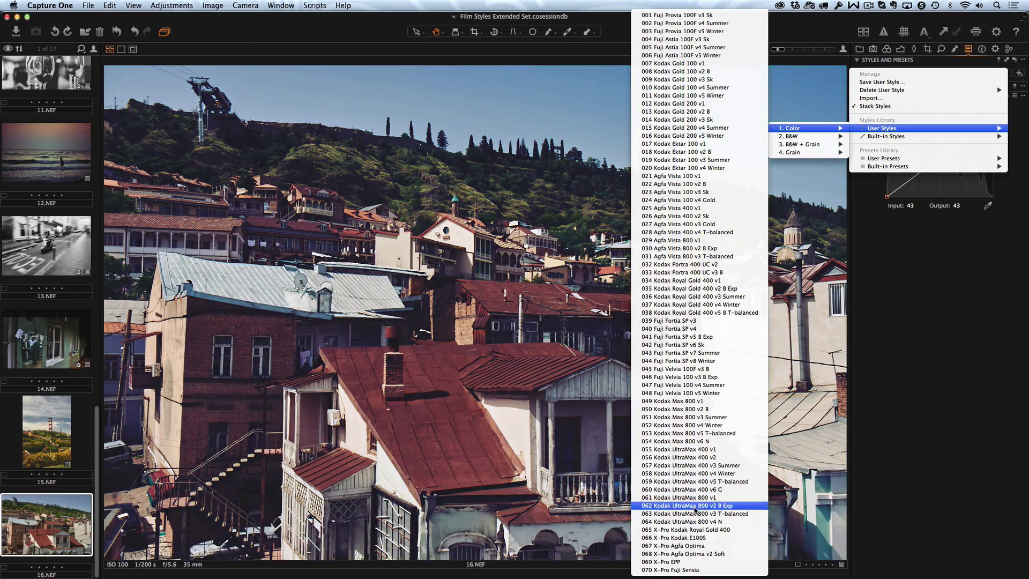
left_click(694, 505)
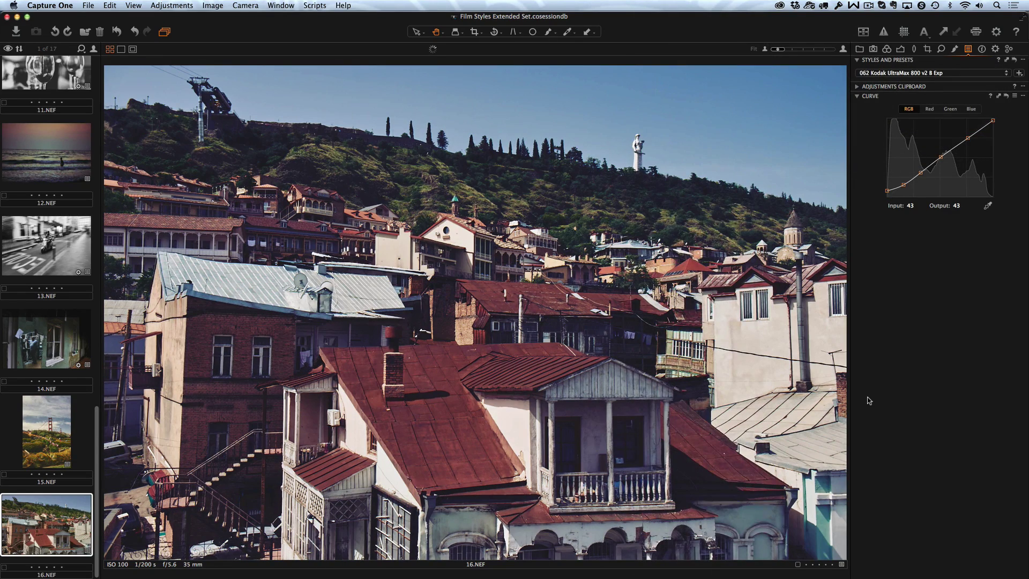
Browse the B&W + Grain and Grain style groups in the Styles list.
left_click(922, 75)
mouse_move(903, 151)
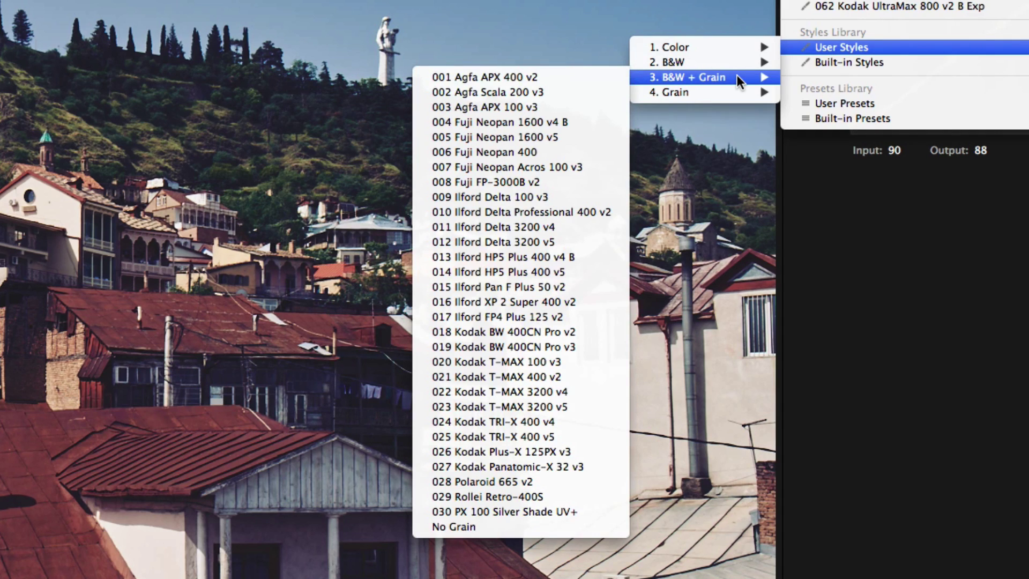
mouse_move(732, 93)
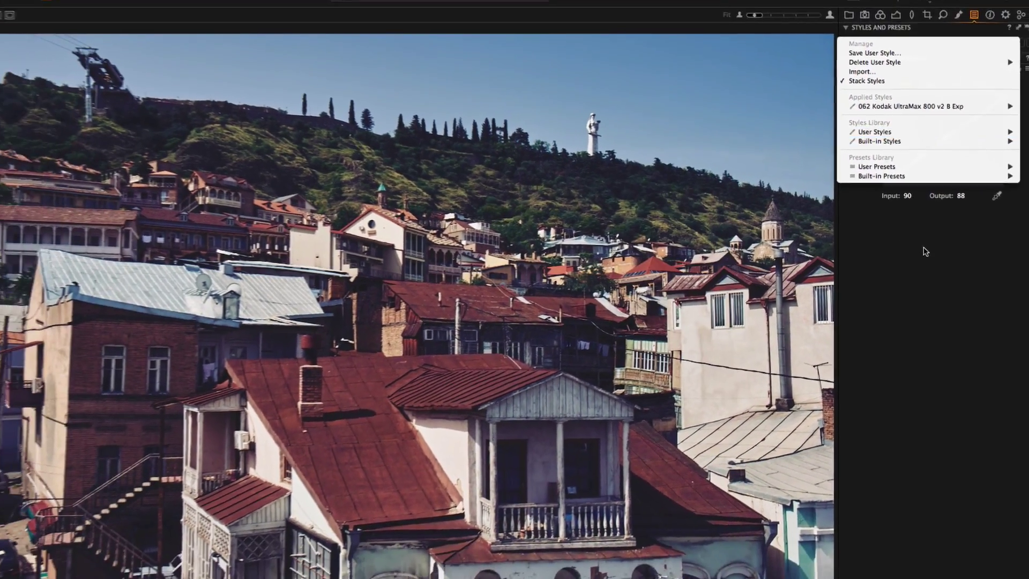
Dismiss the Styles and Presets list without applying another style to 16.NEF.
left_click(923, 248)
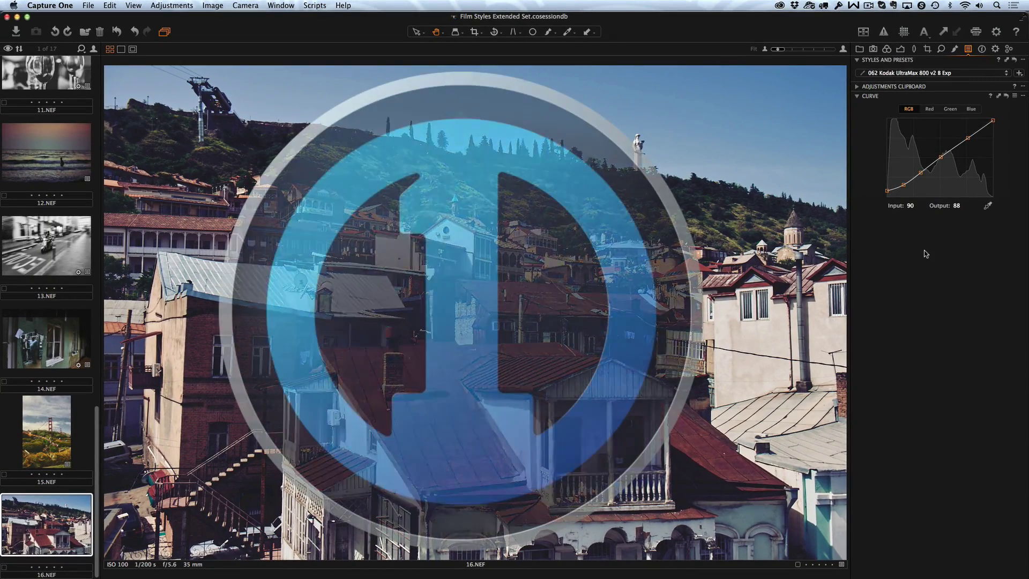